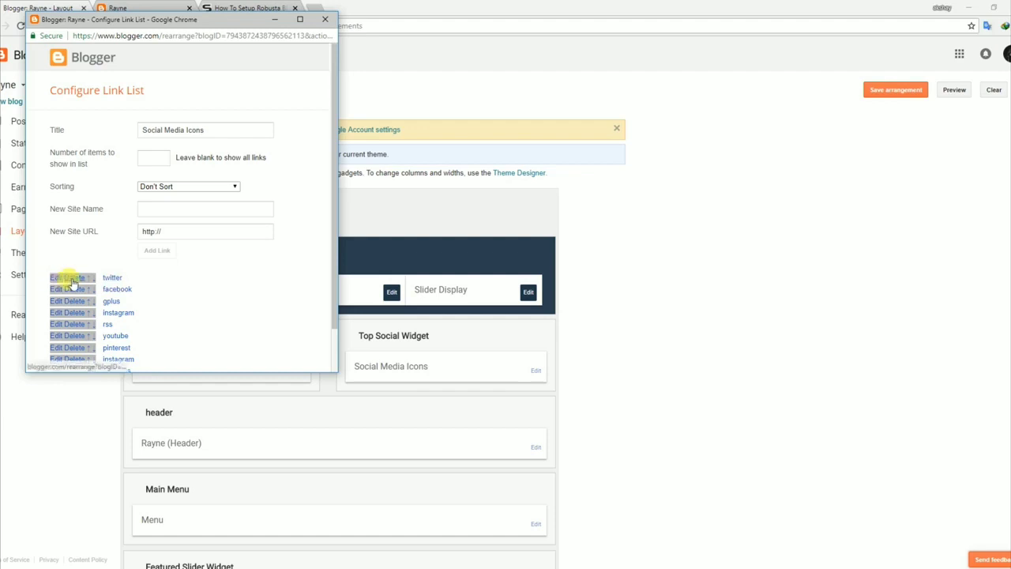
# - Delete the twitter link from the Social Media Icons gadget, save the gadget, and reload the blog page
pyautogui.click(68, 279)
pyautogui.moveTo(331, 285); pyautogui.dragTo(330, 353)
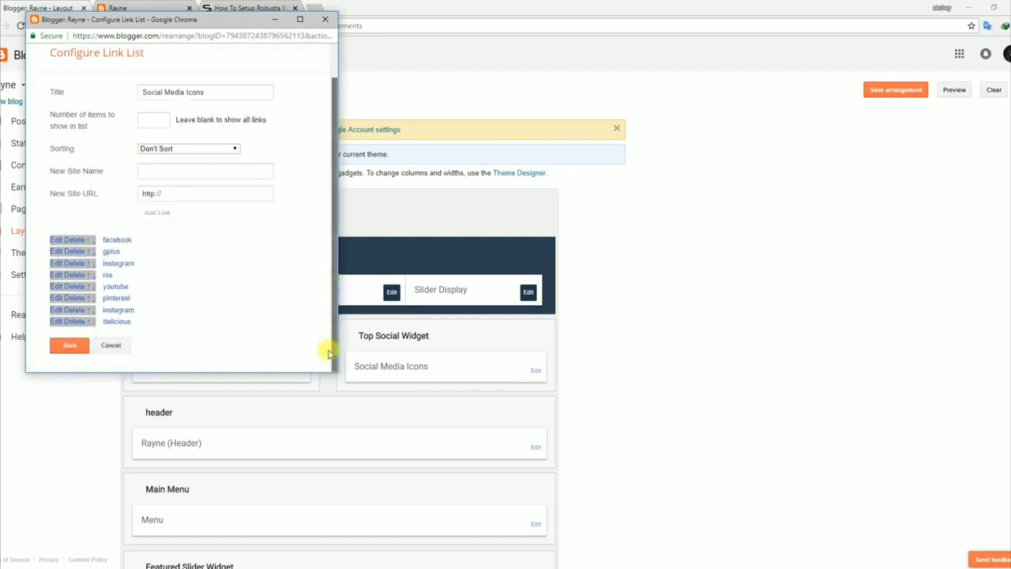
pyautogui.click(69, 346)
pyautogui.click(149, 8)
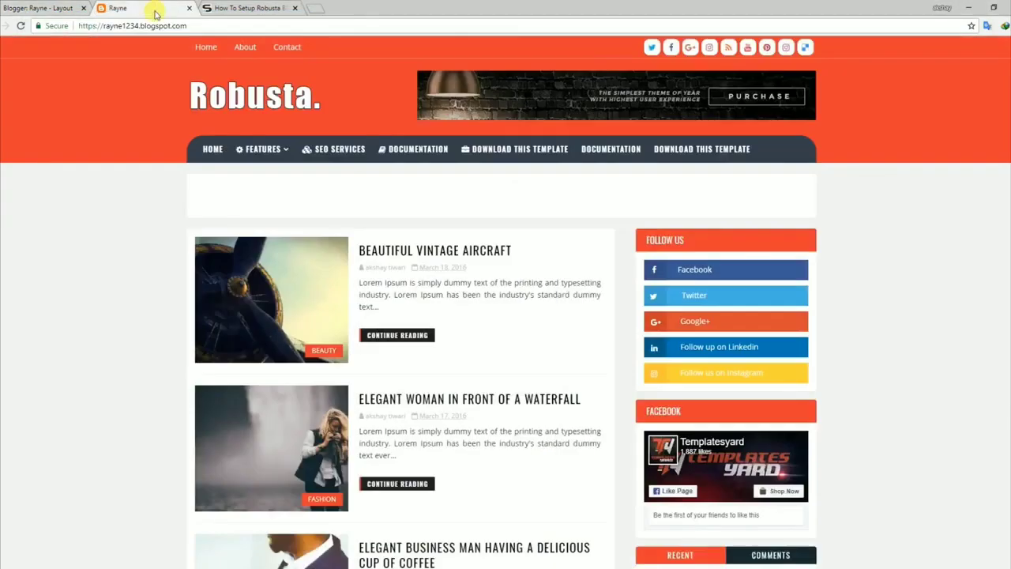
pyautogui.click(21, 26)
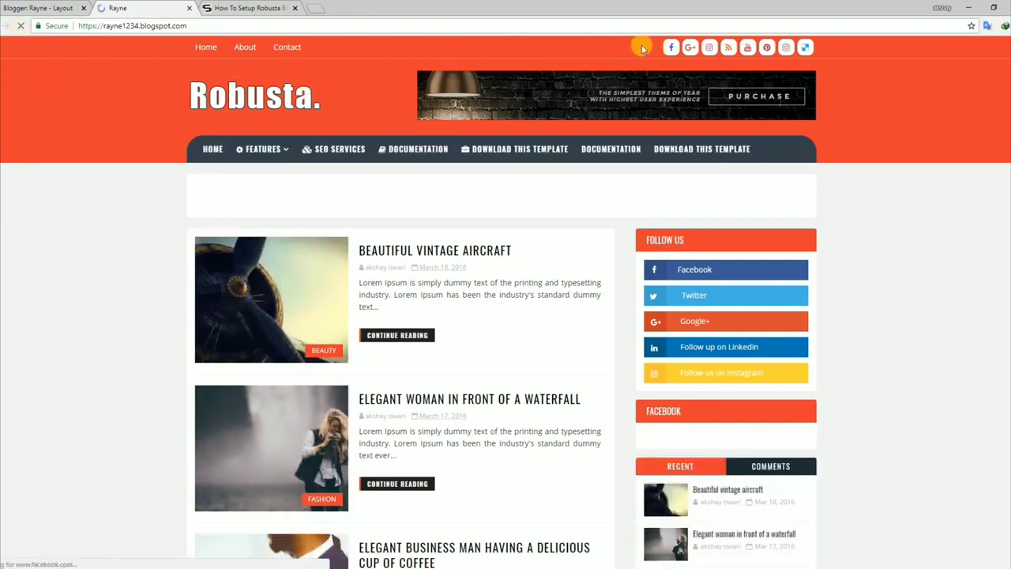
# - Add a link named twitter to the Social Media Icons gadget in the layout, save it, and reload the blog page
pyautogui.click(38, 8)
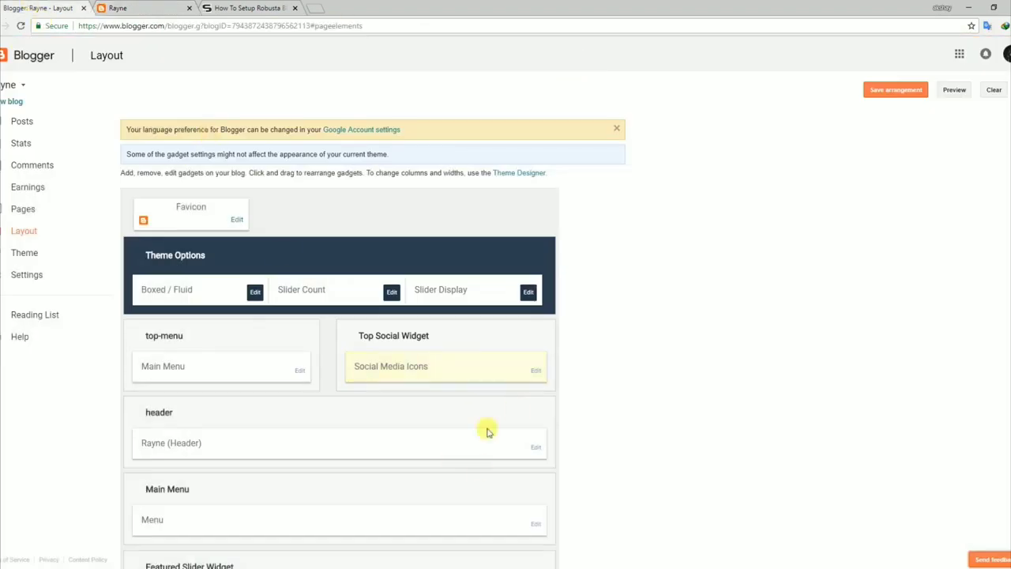
pyautogui.click(536, 372)
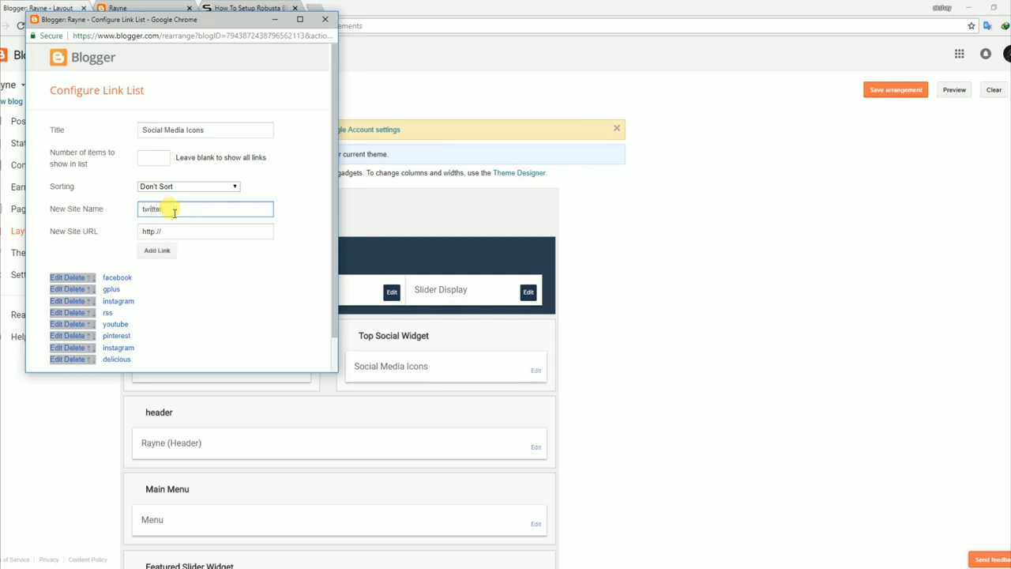
pyautogui.click(175, 212)
pyautogui.write('twitter')
pyautogui.click(160, 251)
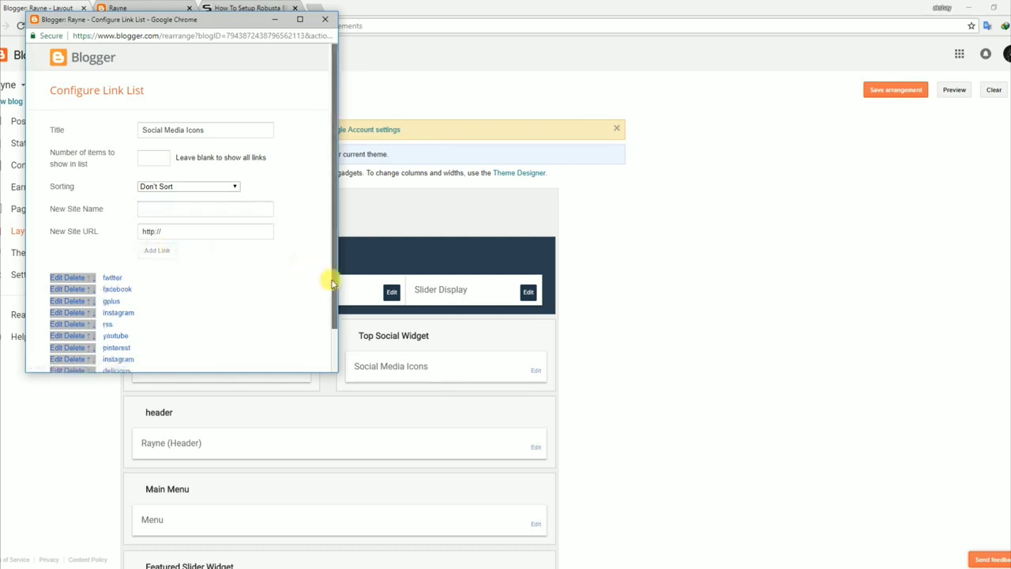
pyautogui.scroll(-1, 332, 282)
pyautogui.click(70, 345)
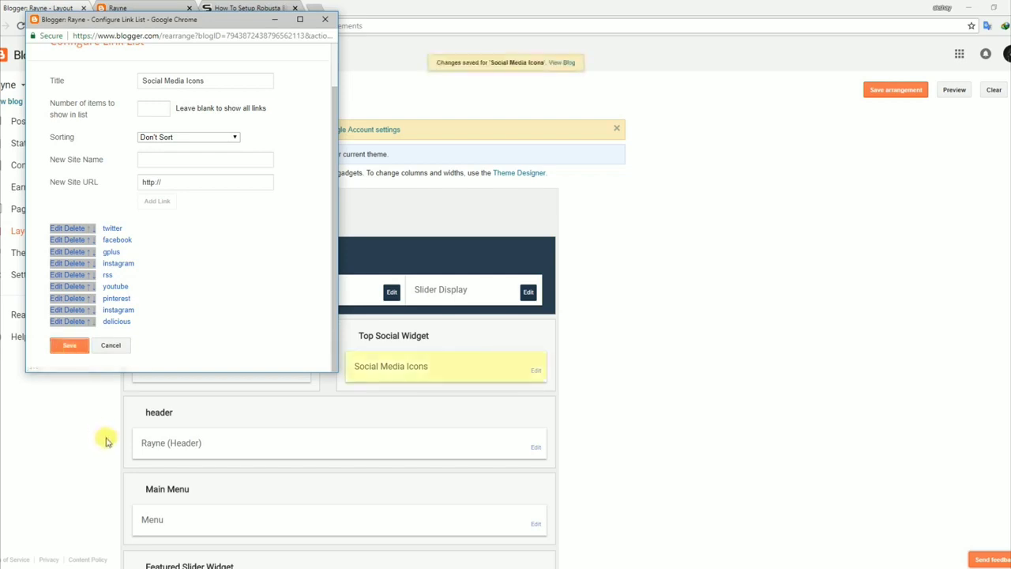
pyautogui.click(139, 7)
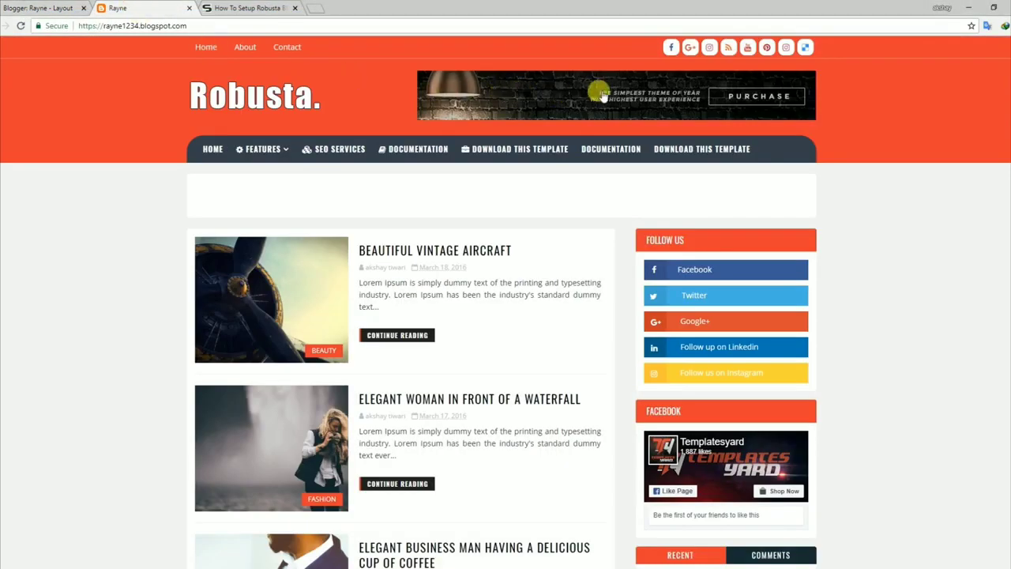
pyautogui.click(22, 27)
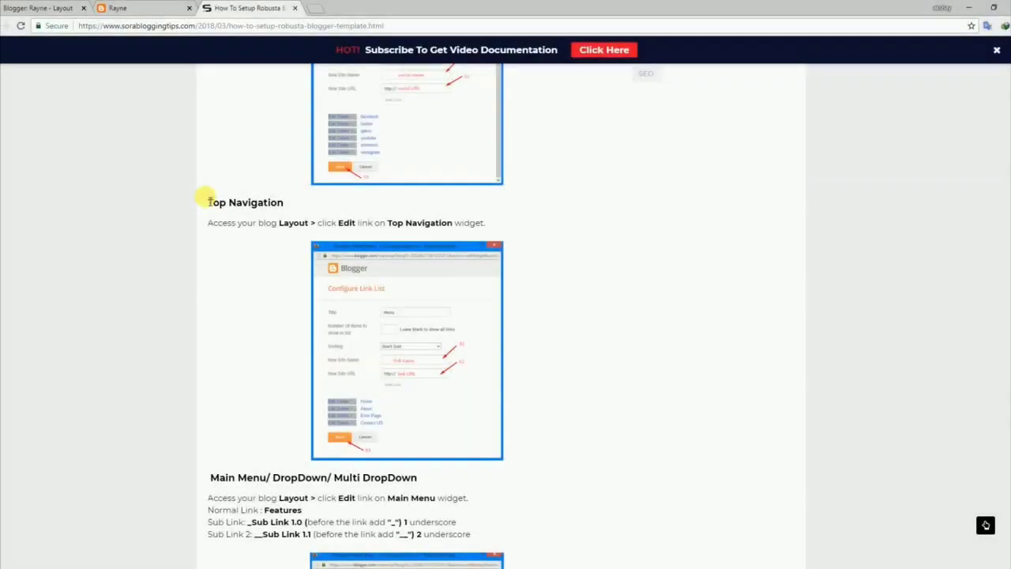
# - Following the setup guide's Top Navigation section, delete the Home link from the top-menu's Main Menu gadget, save it, and reload the blog
pyautogui.moveTo(207, 203); pyautogui.dragTo(286, 203)
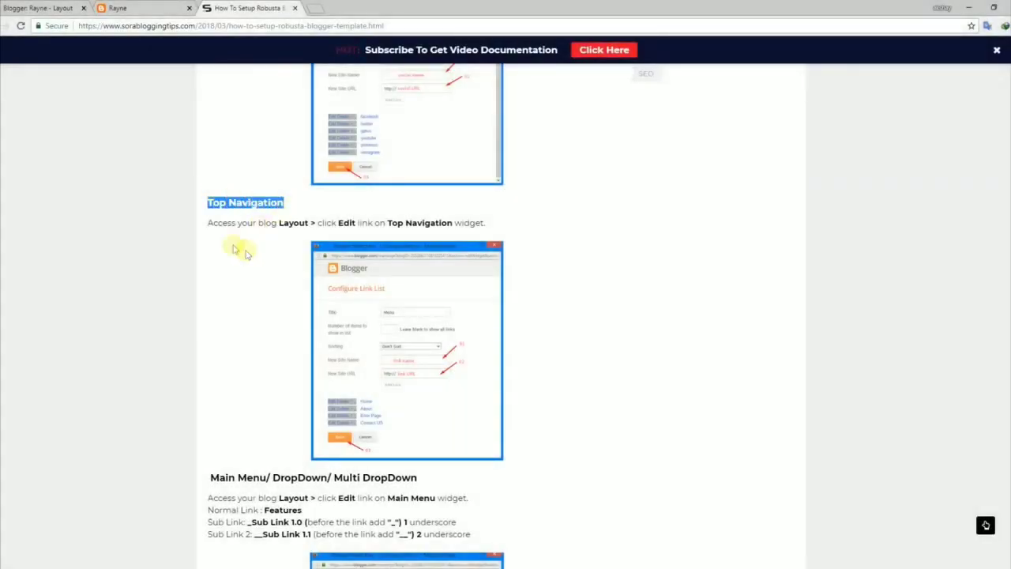
pyautogui.click(212, 227)
pyautogui.moveTo(210, 223); pyautogui.dragTo(495, 223)
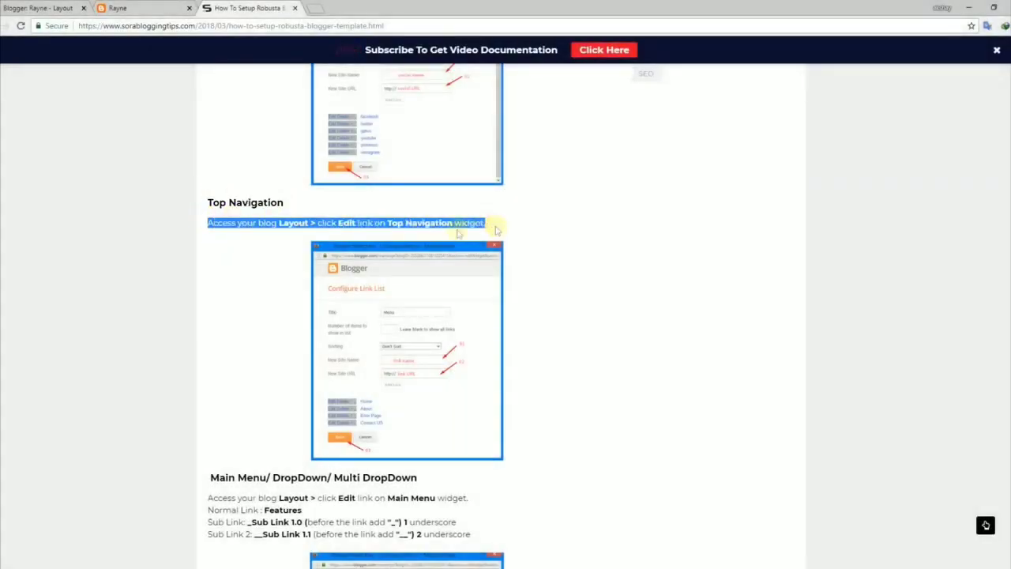
pyautogui.click(255, 287)
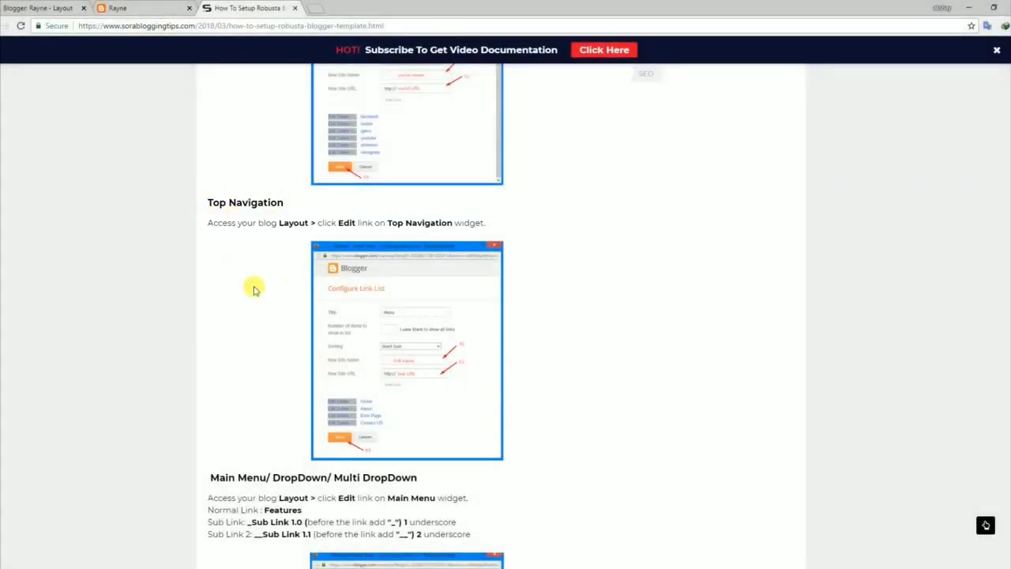
pyautogui.click(155, 7)
pyautogui.click(30, 7)
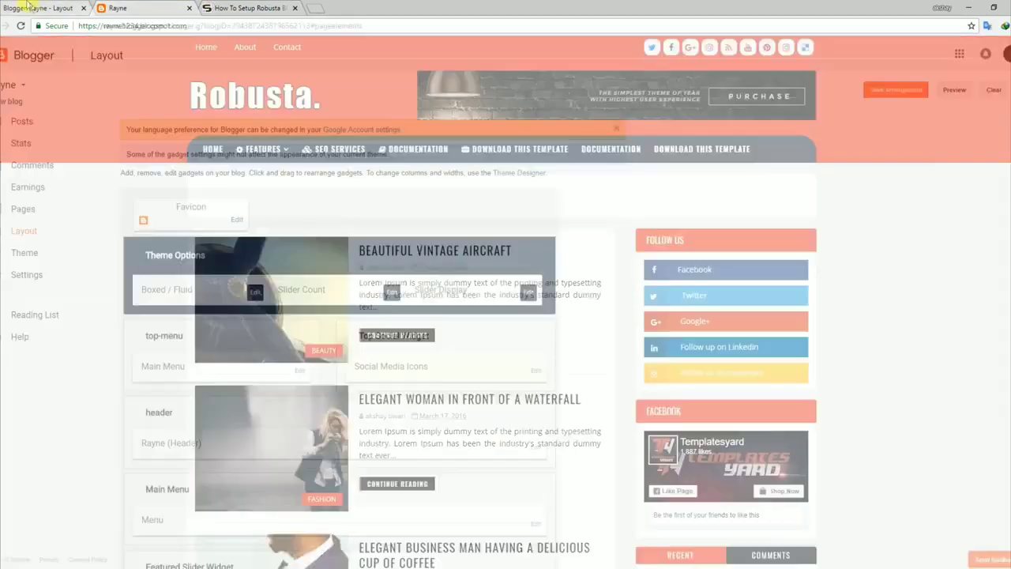
pyautogui.click(299, 372)
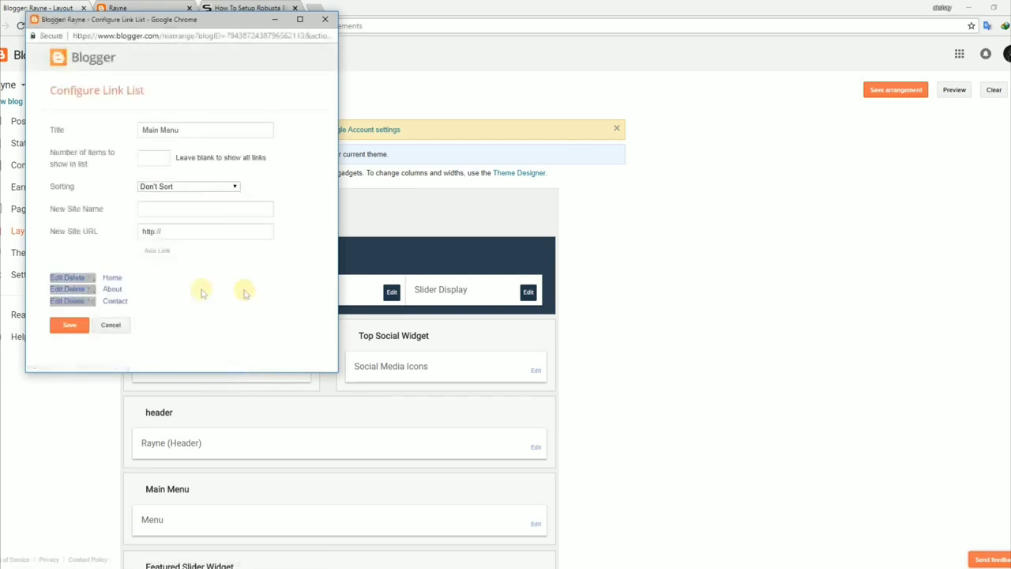
pyautogui.click(77, 277)
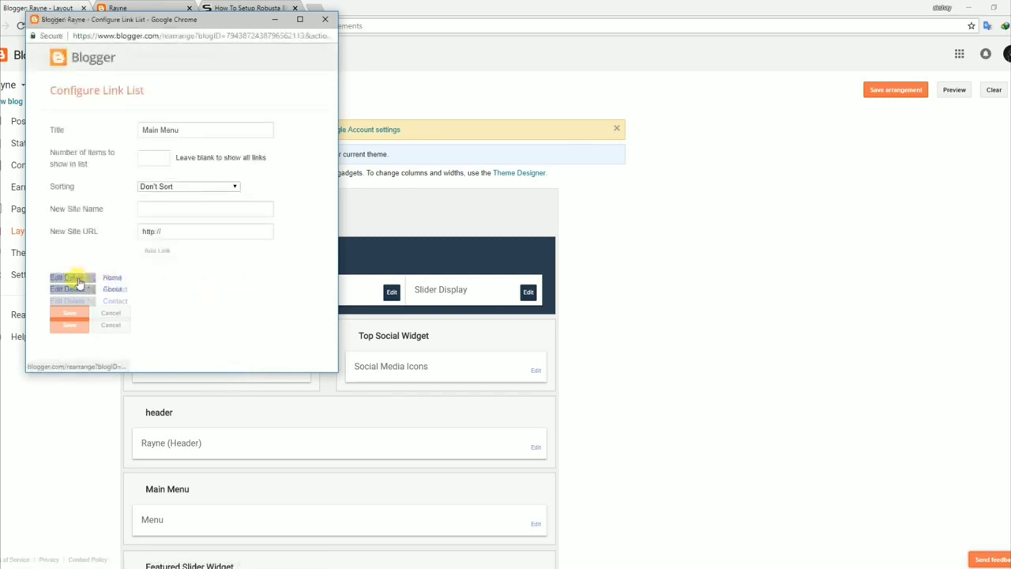
pyautogui.click(74, 314)
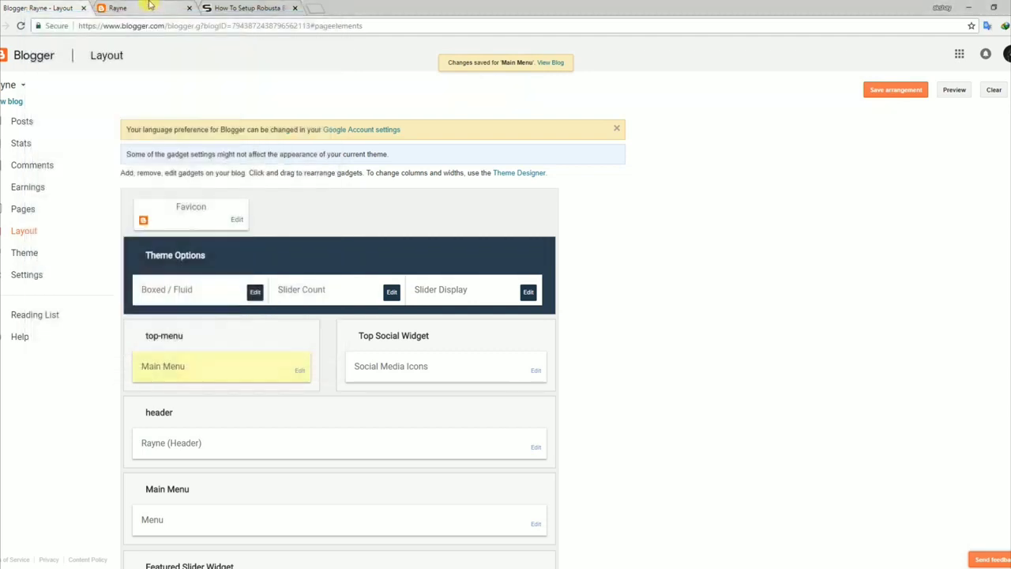
pyautogui.click(119, 8)
pyautogui.click(21, 25)
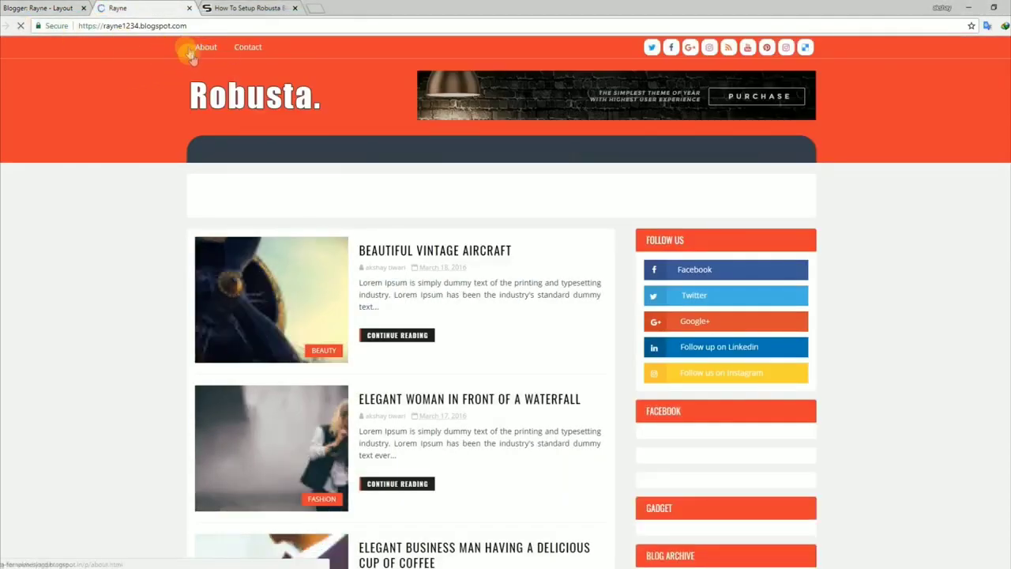
# - Add a link named Home to the top-menu's Main Menu gadget in the layout, save it, and reload the blog page
pyautogui.click(39, 8)
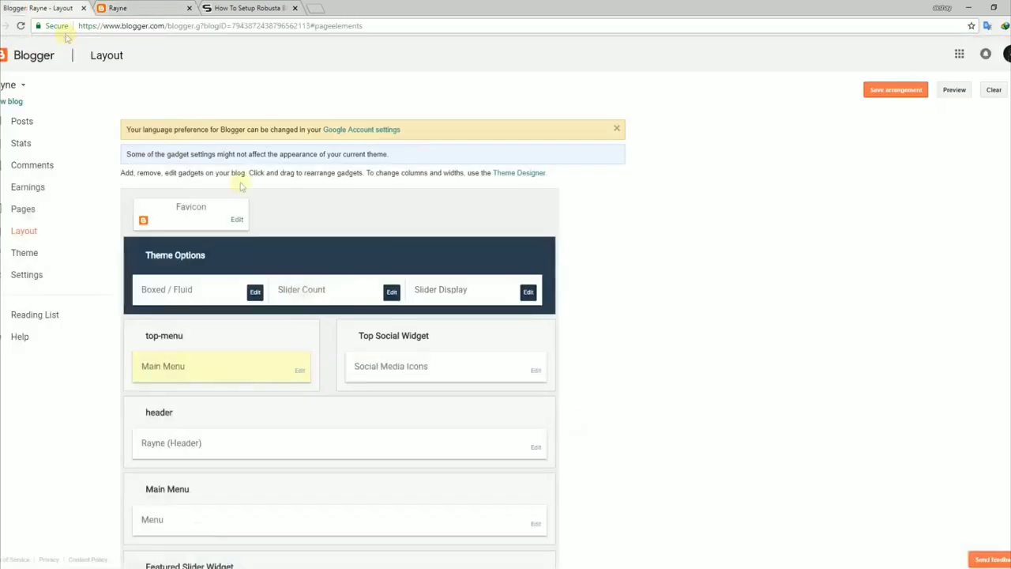
pyautogui.click(299, 372)
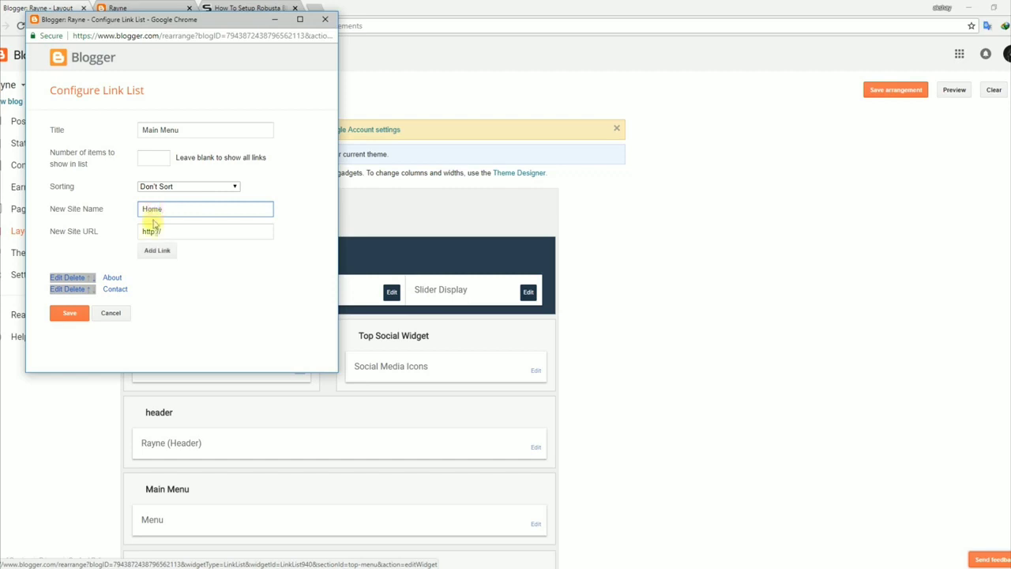
pyautogui.write('Home')
pyautogui.click(157, 249)
pyautogui.click(70, 325)
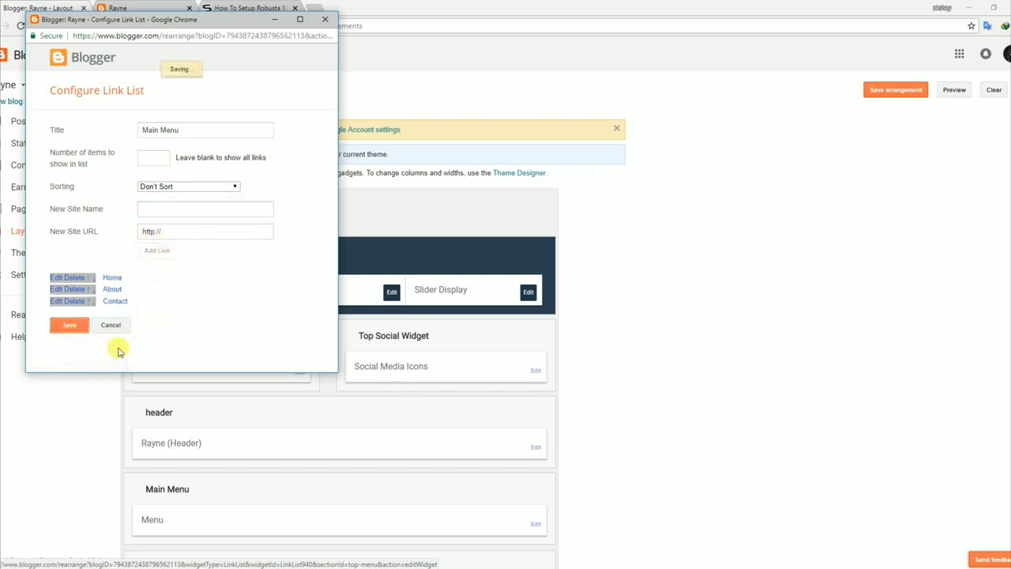
pyautogui.click(119, 8)
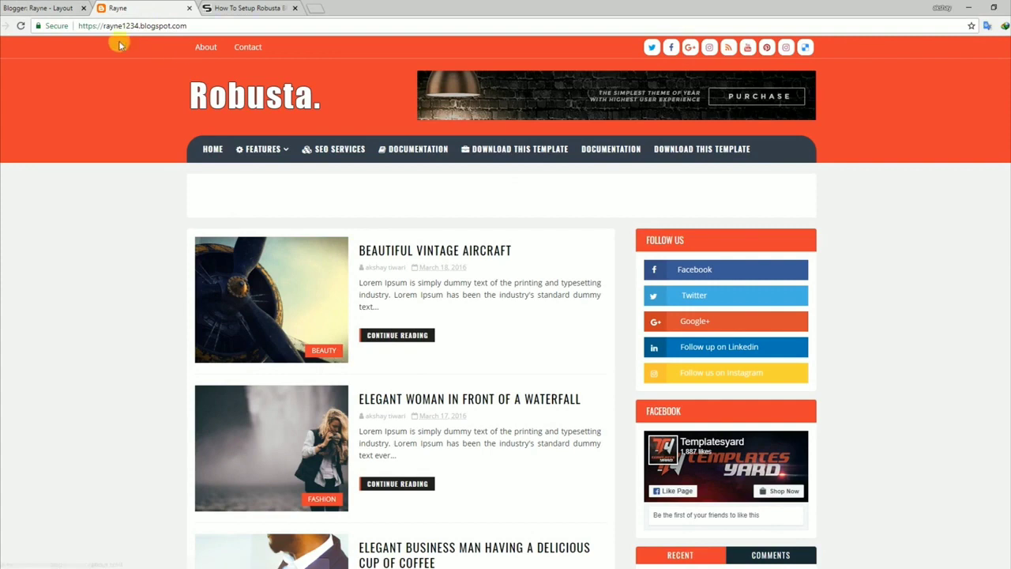
pyautogui.click(20, 26)
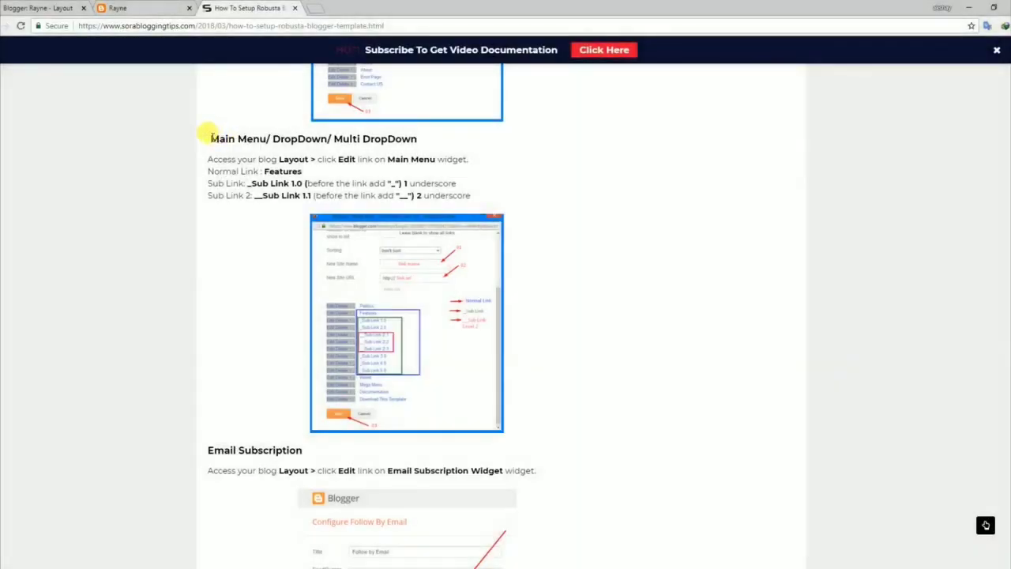
# - Read the setup guide's Main Menu/DropDown/Multi DropDown section on naming normal links, sub links and second-level sub links
pyautogui.moveTo(209, 139); pyautogui.dragTo(431, 146)
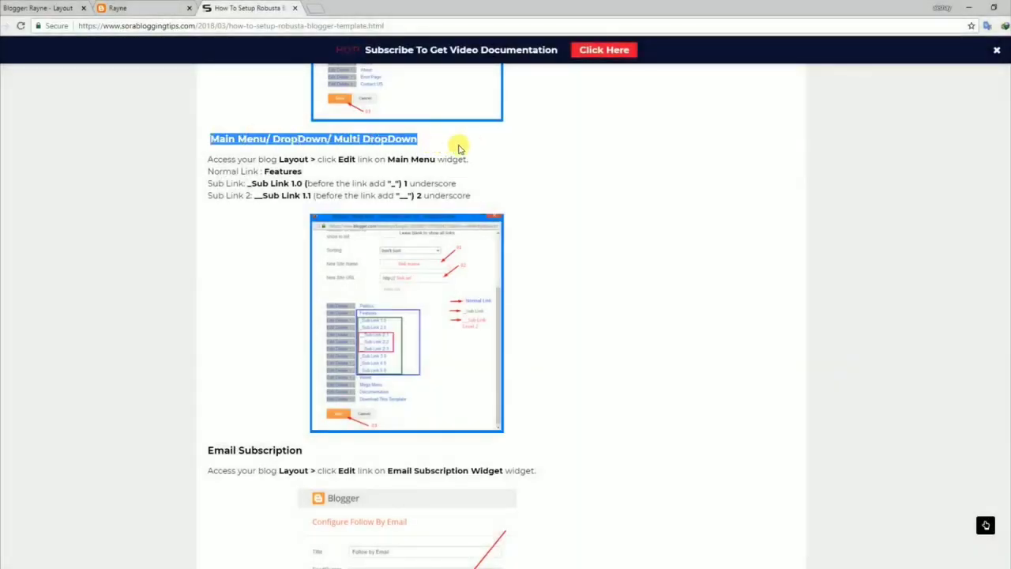
pyautogui.click(209, 155)
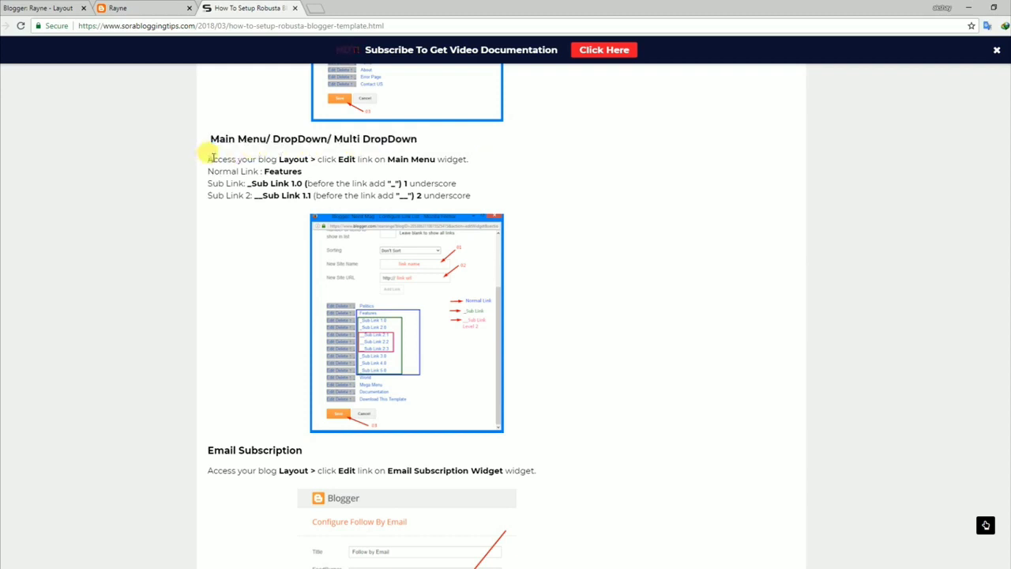
pyautogui.moveTo(210, 157); pyautogui.dragTo(477, 167)
pyautogui.click(391, 178)
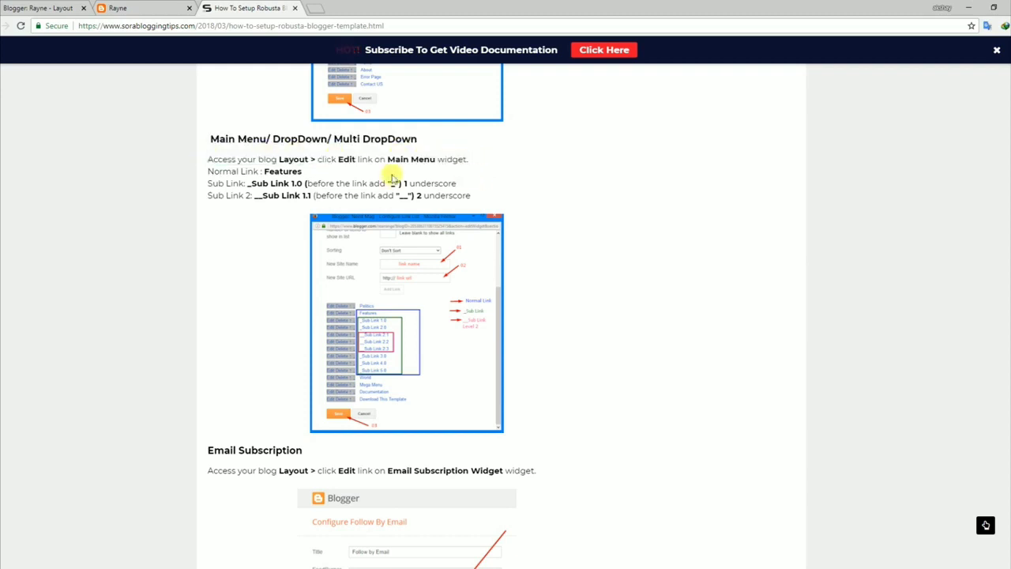
pyautogui.moveTo(211, 169); pyautogui.dragTo(318, 175)
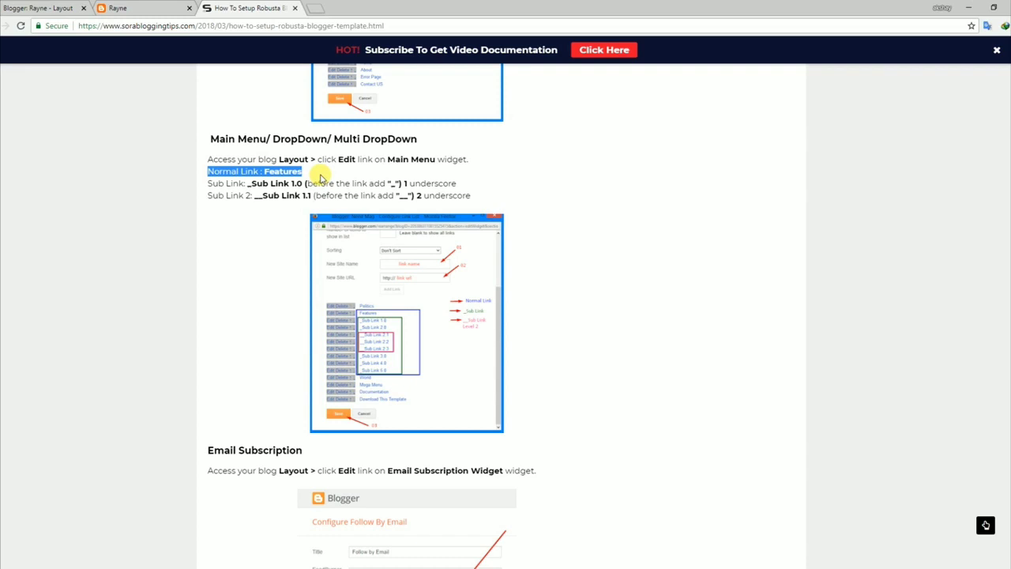
pyautogui.click(251, 203)
pyautogui.moveTo(211, 181); pyautogui.dragTo(465, 188)
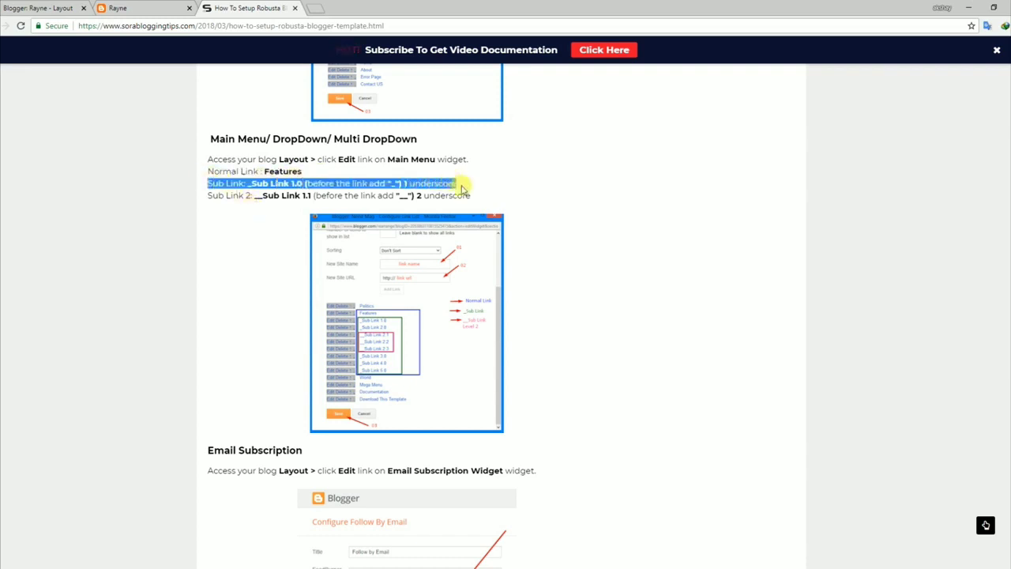
pyautogui.click(243, 206)
pyautogui.moveTo(211, 196); pyautogui.dragTo(474, 197)
pyautogui.click(288, 214)
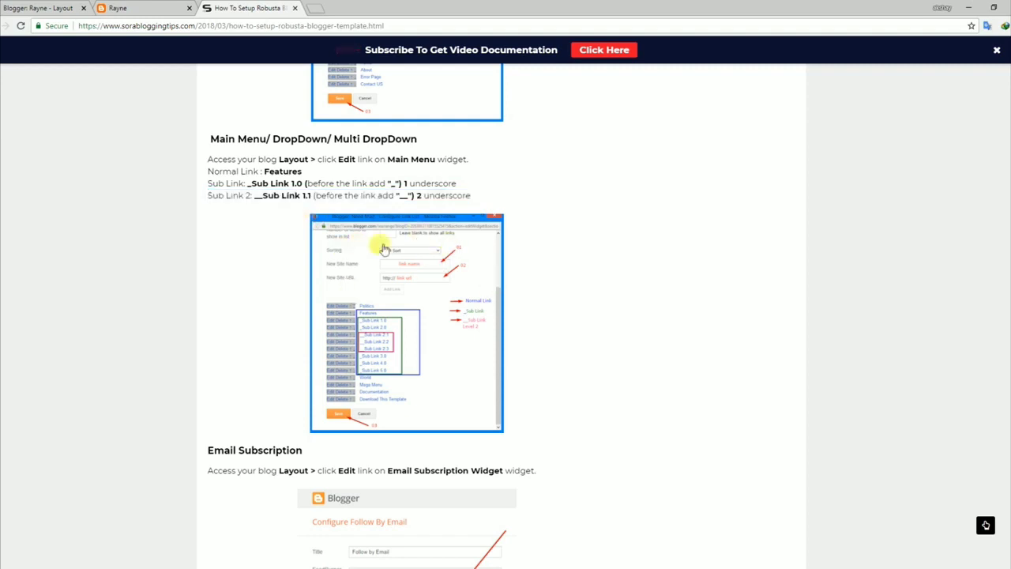
# - Rename the _LINK 1 entry of the Main Menu section's Menu gadget to _LINK, save the gadget, and switch to the blog page
pyautogui.click(161, 7)
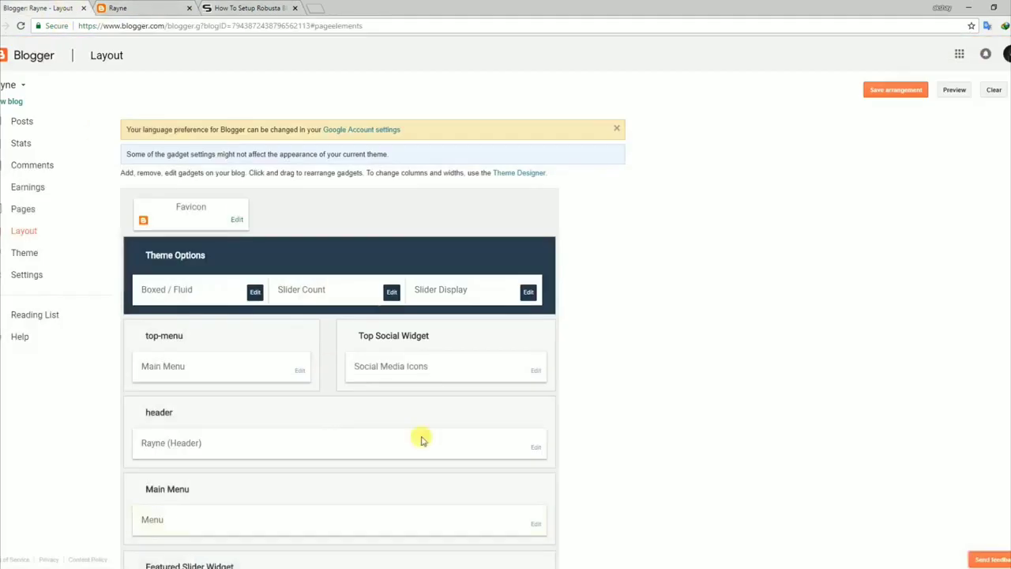
pyautogui.click(528, 522)
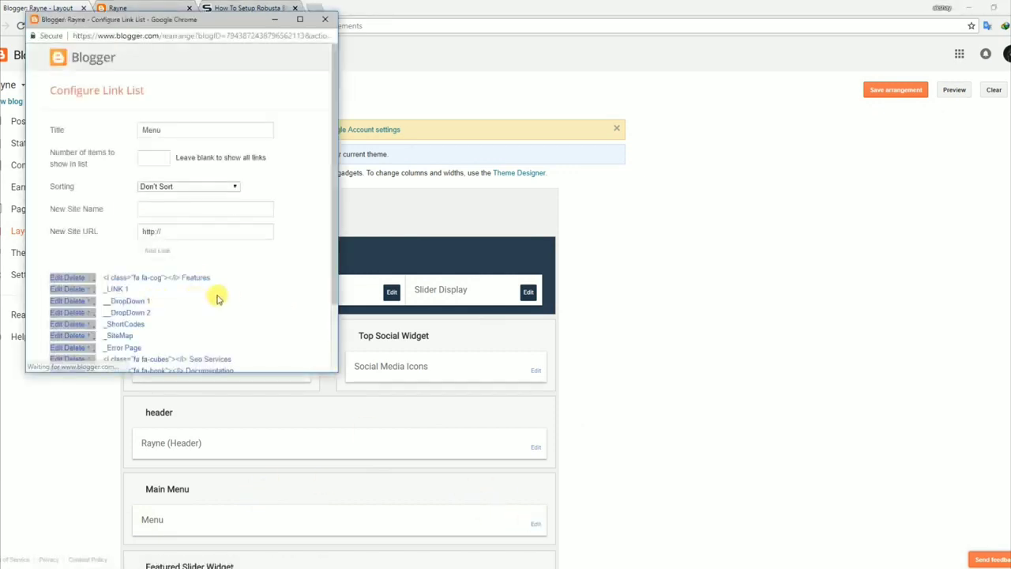
pyautogui.click(67, 290)
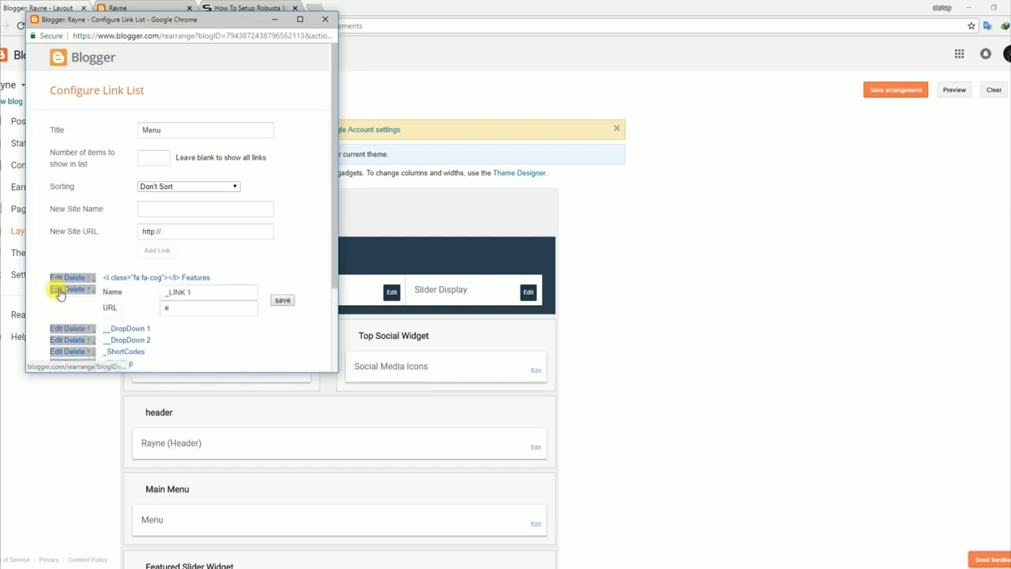
pyautogui.moveTo(197, 293); pyautogui.dragTo(148, 298)
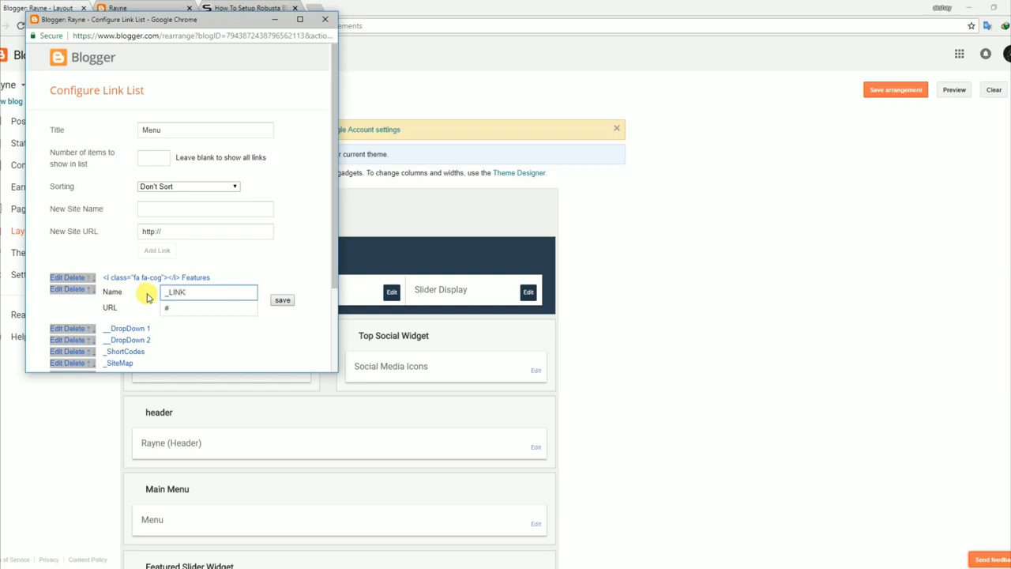
pyautogui.click(283, 301)
pyautogui.scroll(-2, 181, 276)
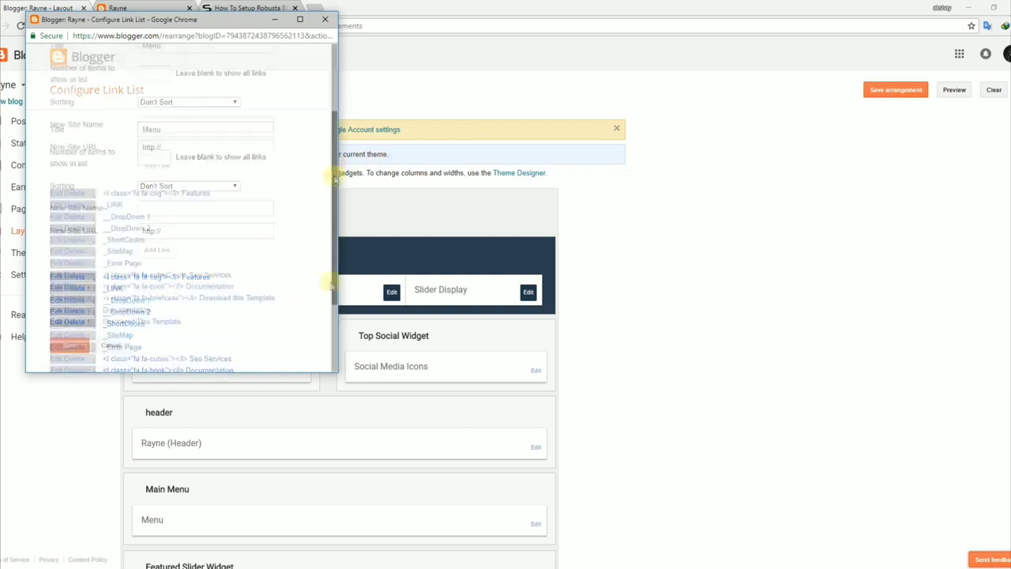
pyautogui.click(70, 345)
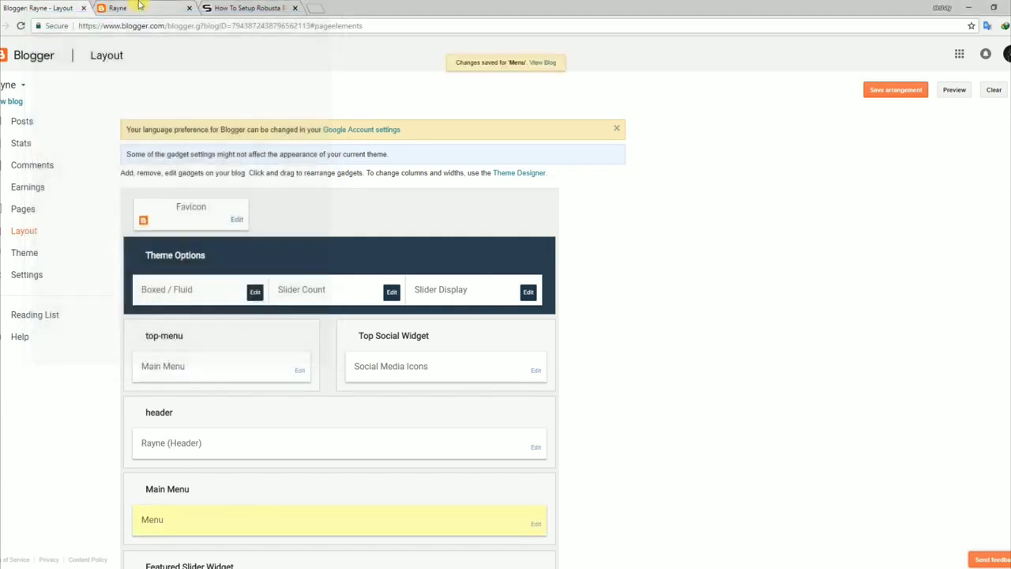
pyautogui.click(135, 8)
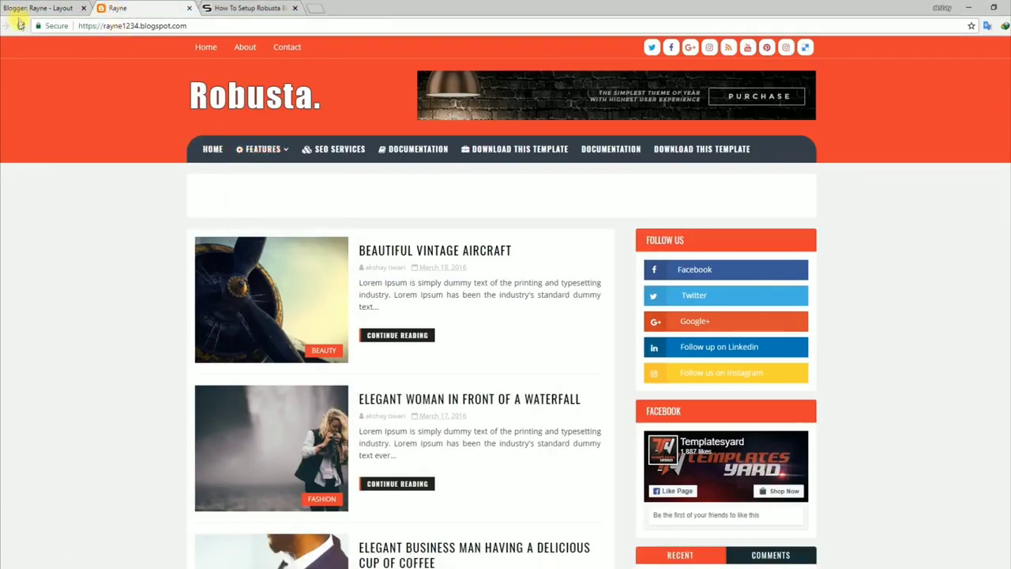
# - Reload the blog and open the Features dropdown in the main menu to check its first sub link
pyautogui.moveTo(252, 147)
pyautogui.moveTo(265, 172)
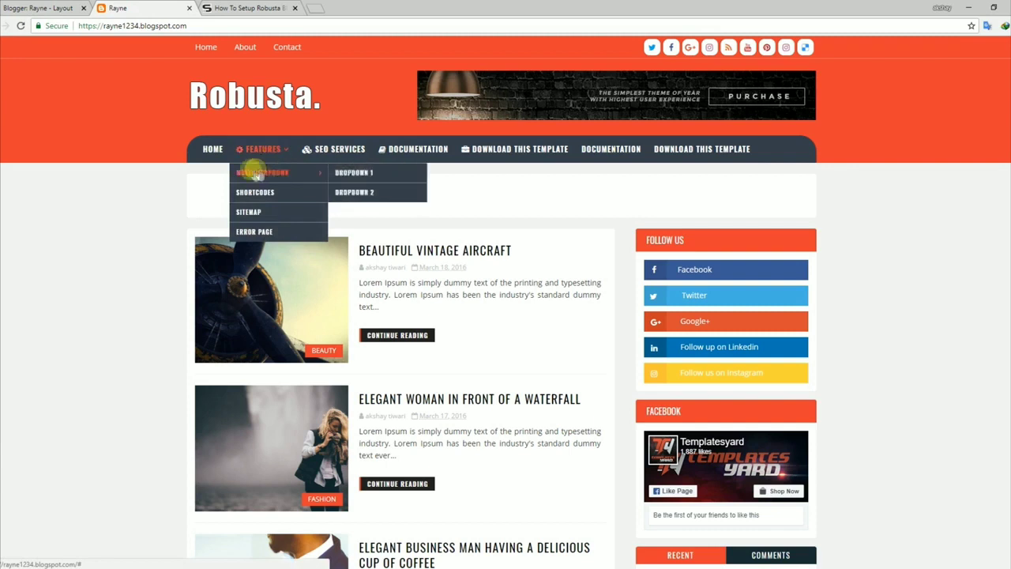
pyautogui.click(21, 26)
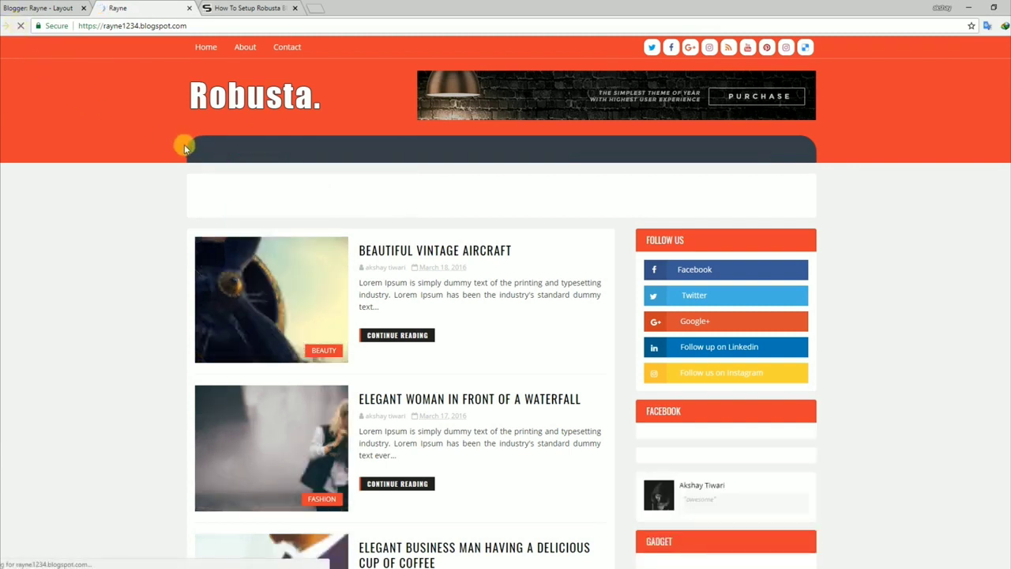
pyautogui.moveTo(255, 150)
pyautogui.moveTo(256, 170)
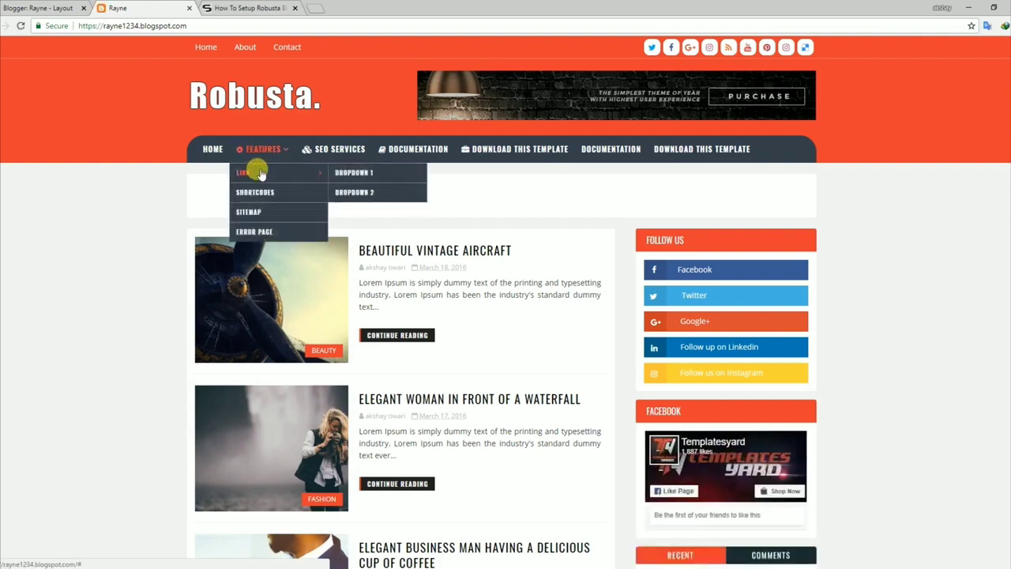
# - In the Main Menu section's Menu gadget, rename the __DropDown 1 entry to __LINK 1.1
pyautogui.click(43, 8)
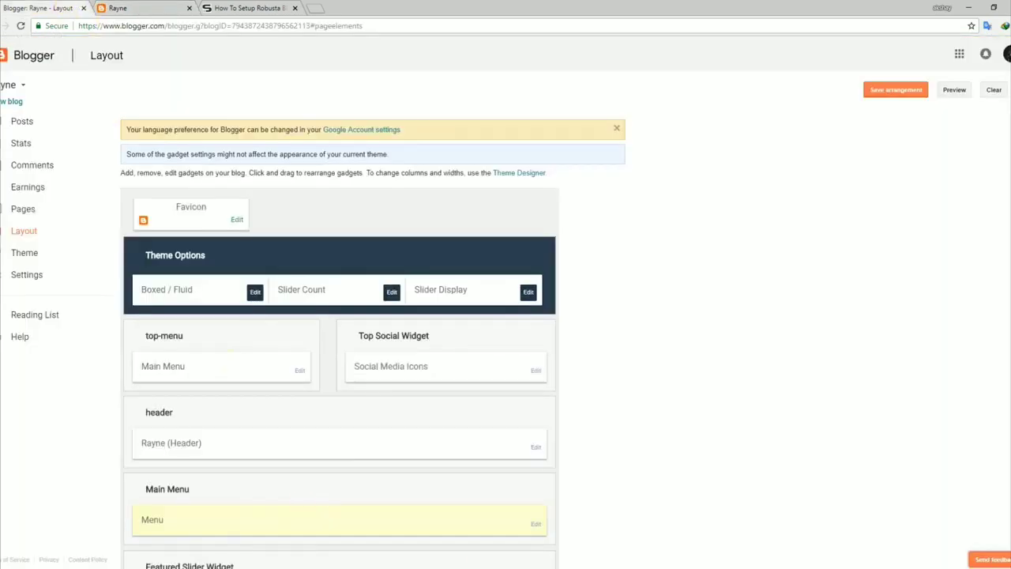
pyautogui.click(535, 526)
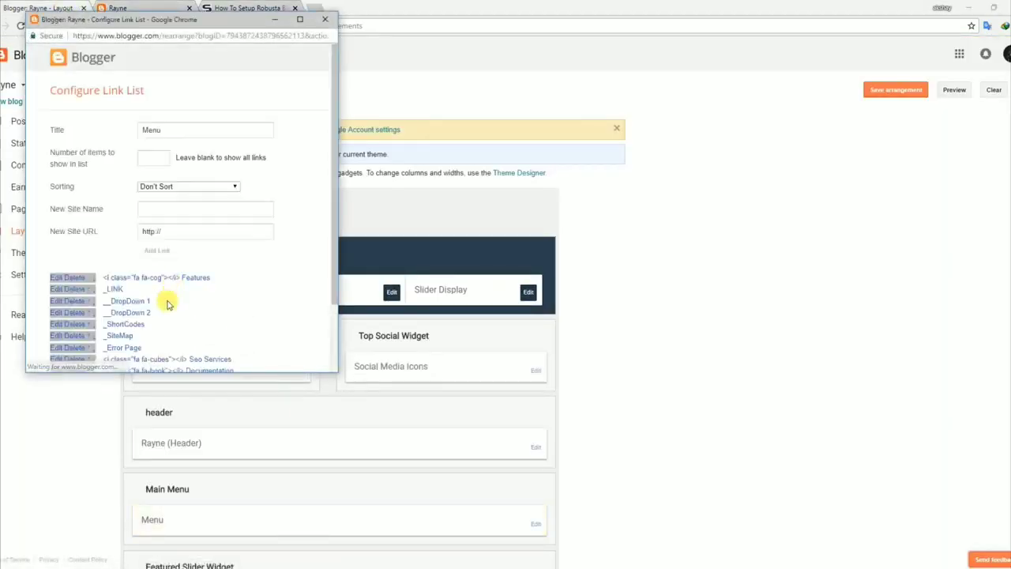
pyautogui.click(57, 301)
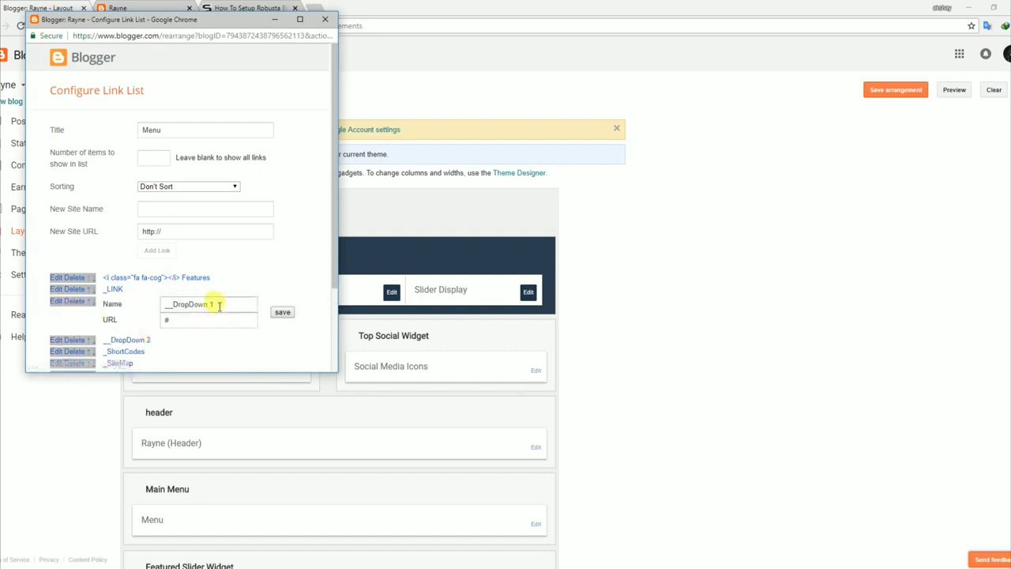
pyautogui.moveTo(214, 306); pyautogui.dragTo(130, 308)
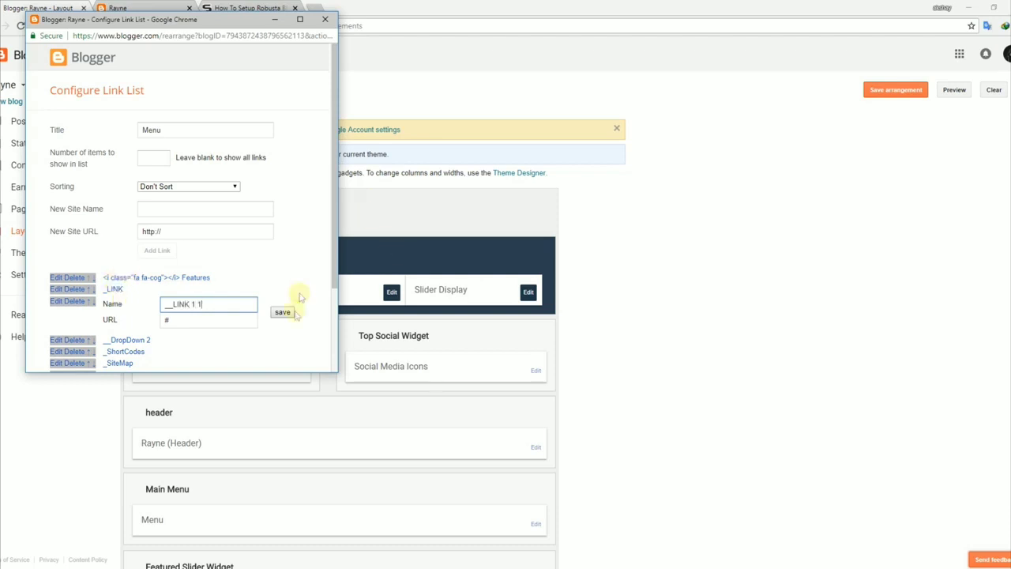
pyautogui.click(283, 313)
# - Rename the __DropDown 2 entry to __LINK 1.2 and save the Menu gadget
pyautogui.click(57, 313)
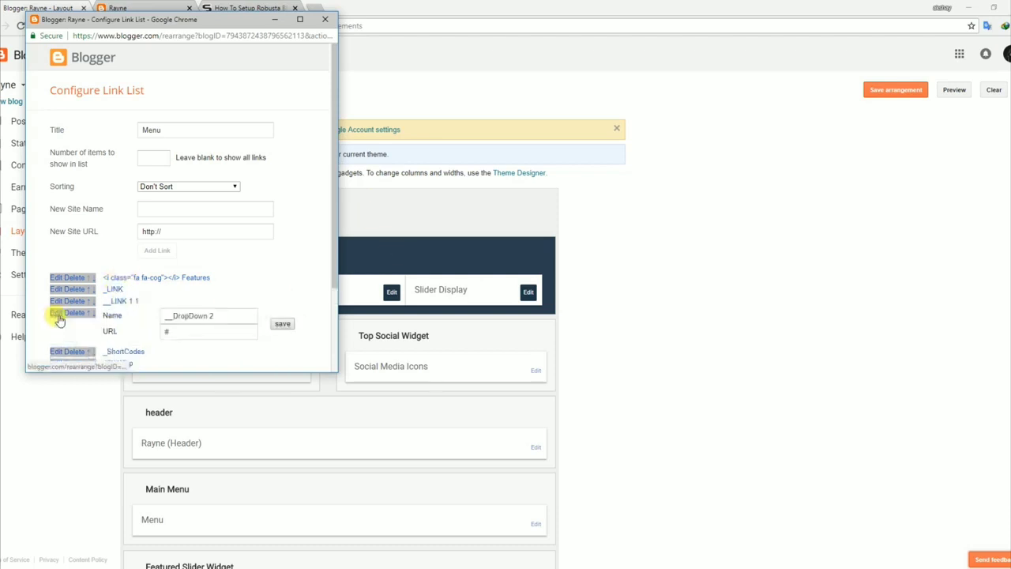
pyautogui.moveTo(212, 316); pyautogui.dragTo(152, 319)
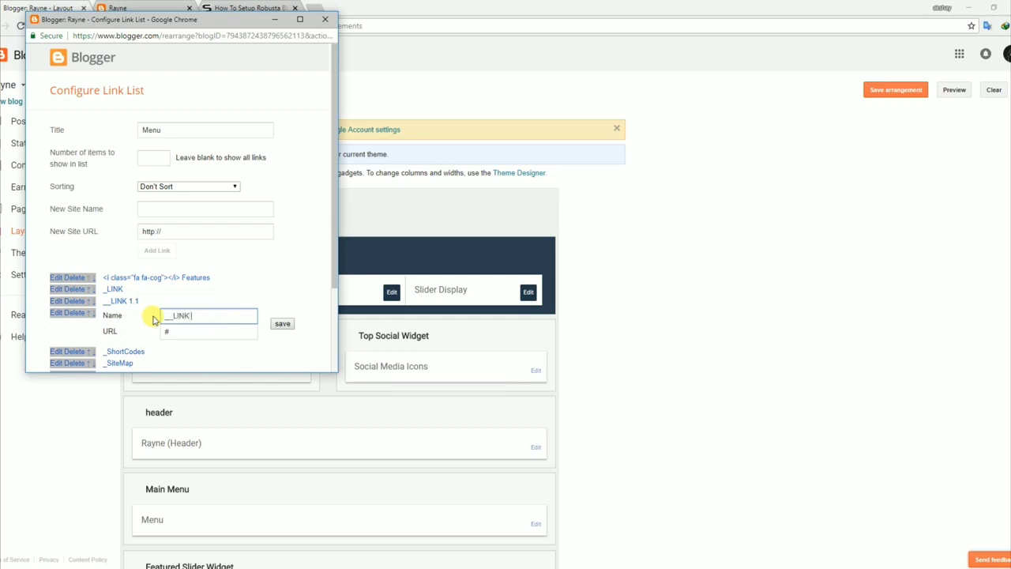
pyautogui.click(283, 324)
pyautogui.scroll(-1, 331, 252)
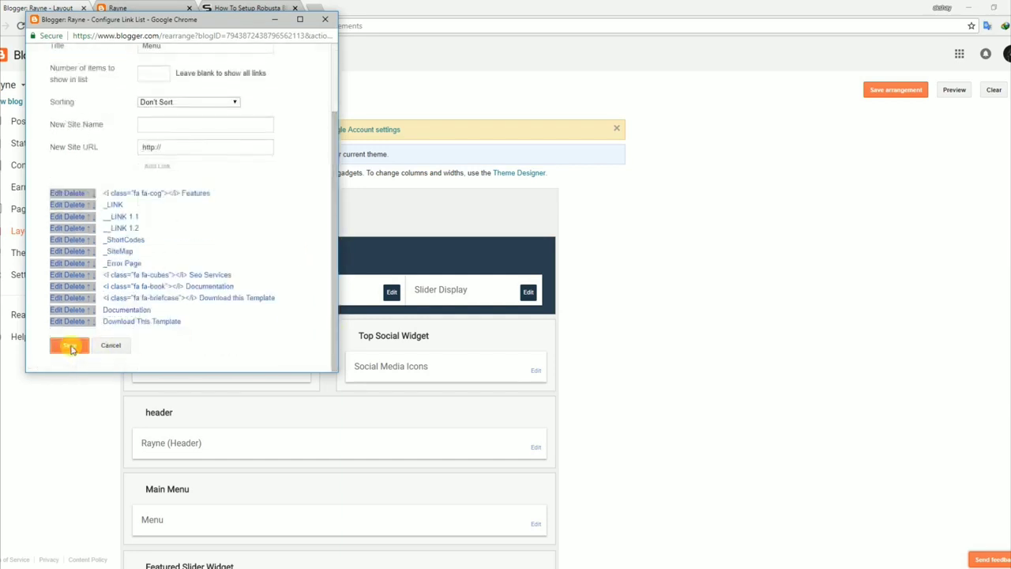
pyautogui.click(70, 345)
# - Reload the blog page and open the Features dropdown to check the renamed second-level sub links
pyautogui.click(146, 8)
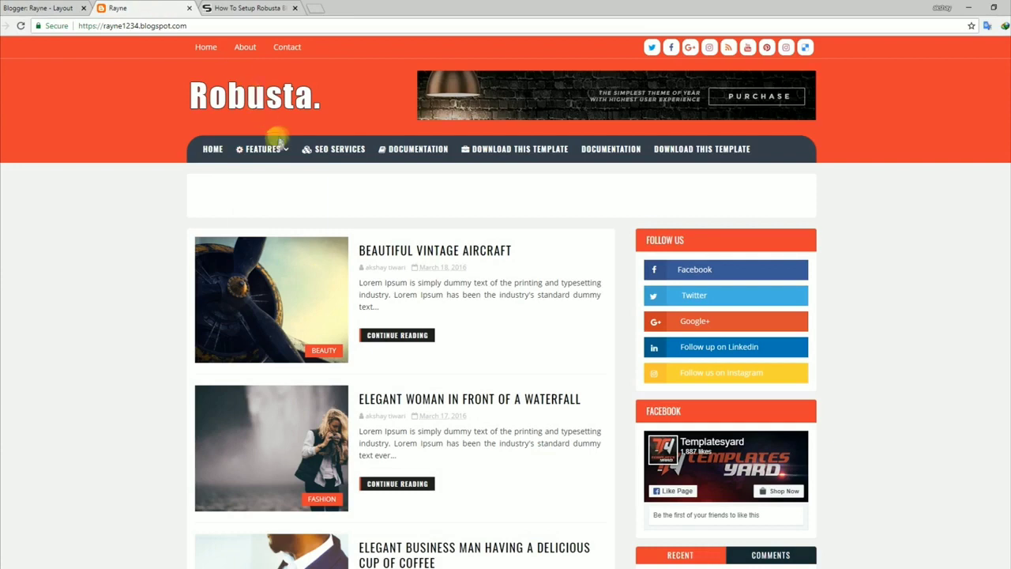
pyautogui.moveTo(263, 148)
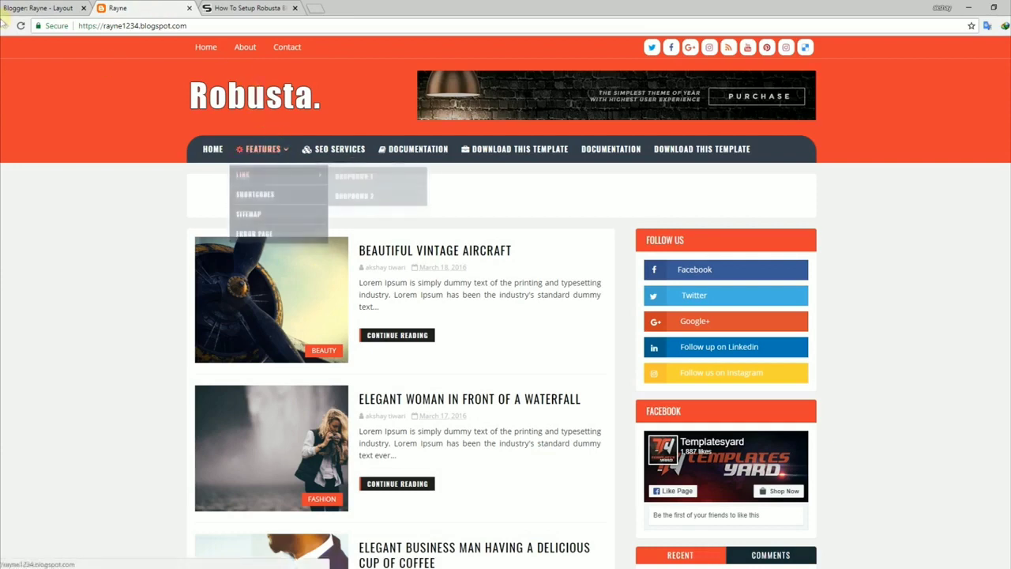
pyautogui.click(21, 26)
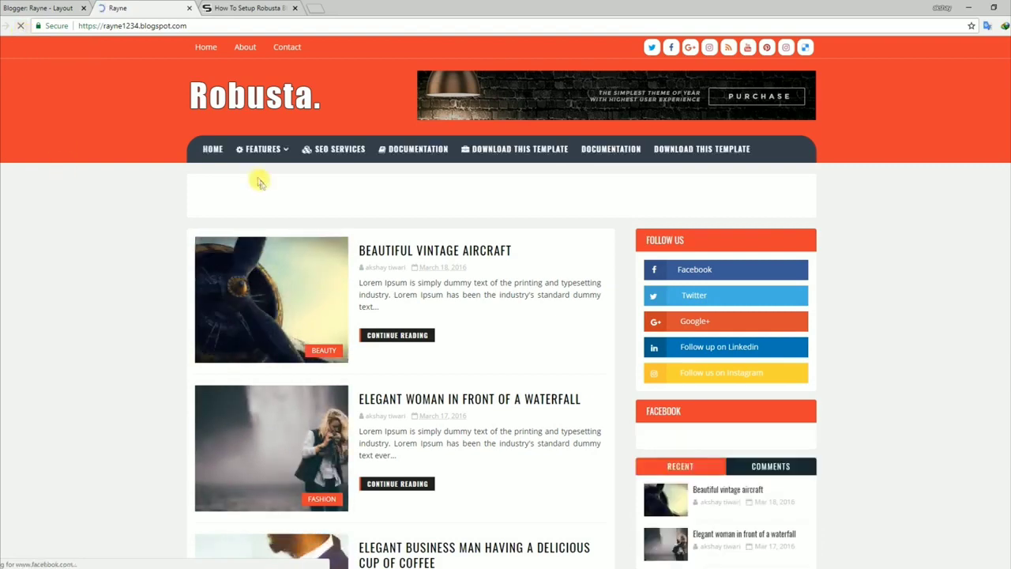
pyautogui.moveTo(261, 149)
pyautogui.moveTo(261, 173)
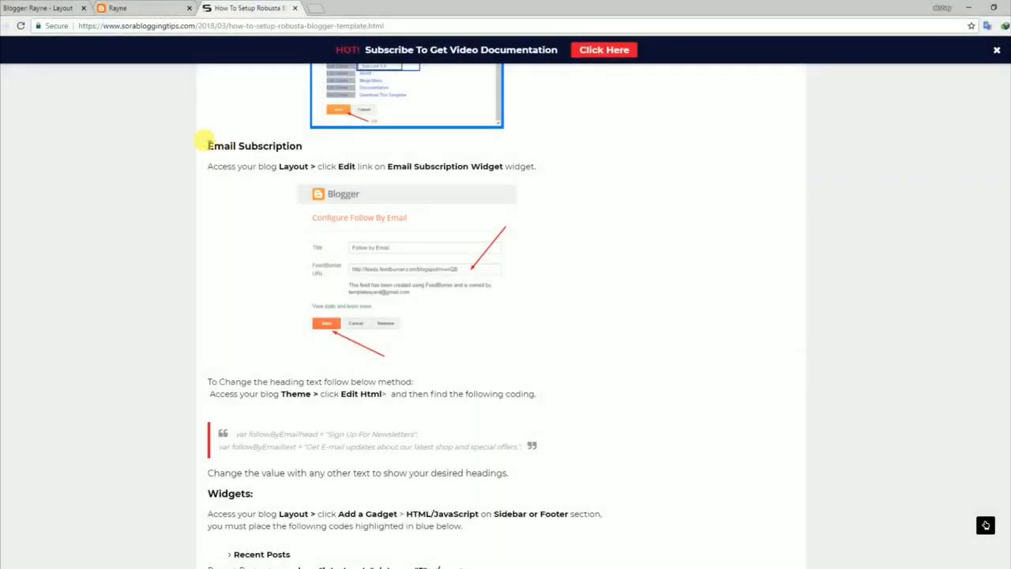
# - Read the setup guide's Email Subscription section on editing the widget and changing its heading text in the theme HTML
pyautogui.moveTo(207, 145); pyautogui.dragTo(310, 153)
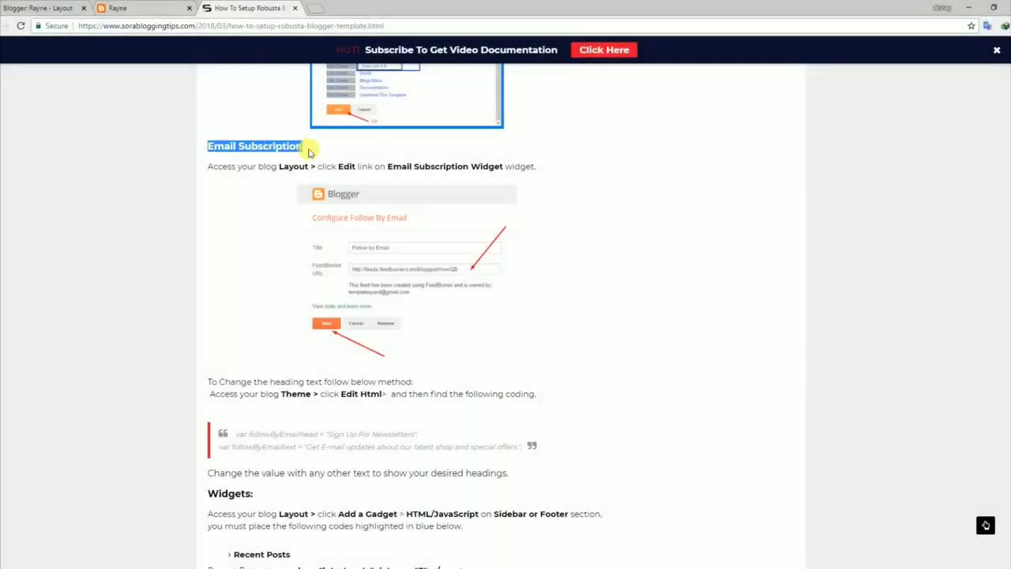
pyautogui.click(256, 186)
pyautogui.moveTo(207, 166); pyautogui.dragTo(546, 174)
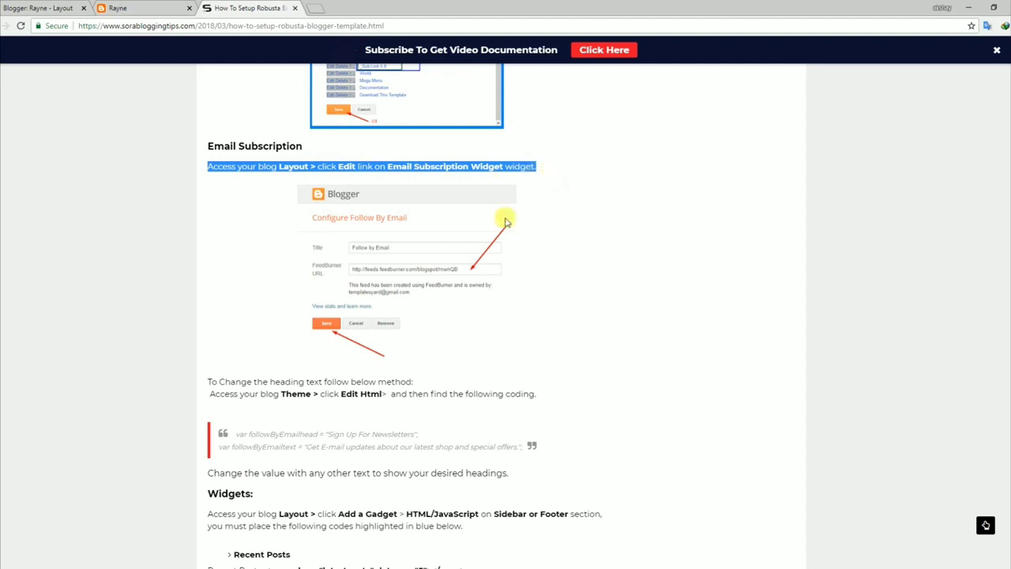
pyautogui.click(728, 306)
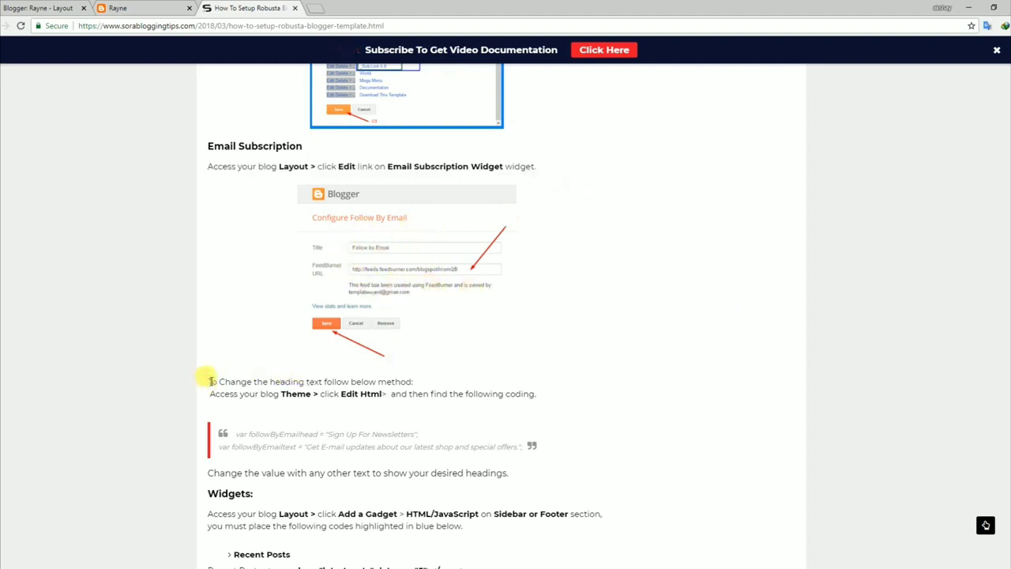
pyautogui.moveTo(210, 382); pyautogui.dragTo(553, 401)
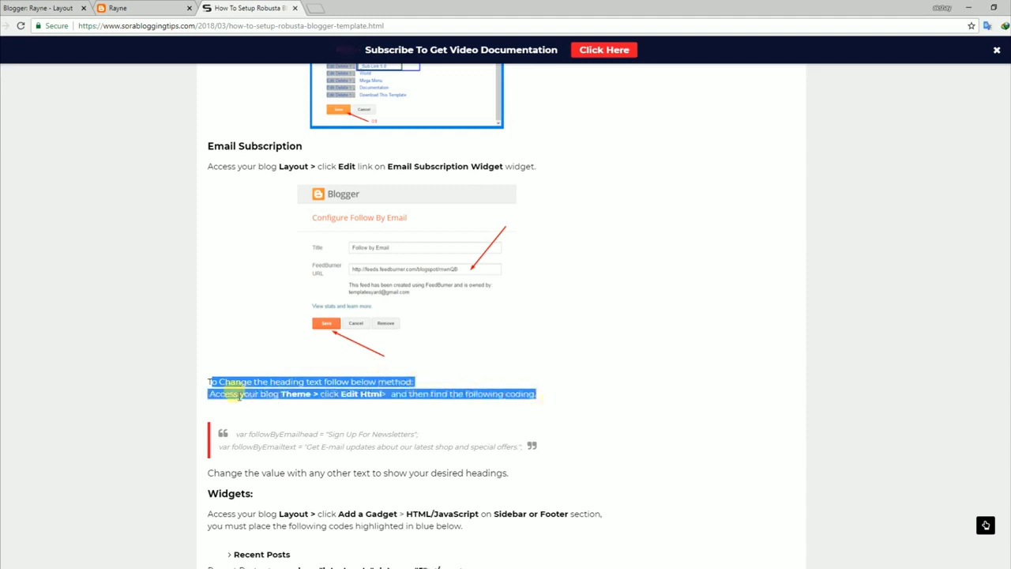
pyautogui.click(725, 414)
pyautogui.moveTo(233, 432); pyautogui.dragTo(565, 456)
pyautogui.click(620, 431)
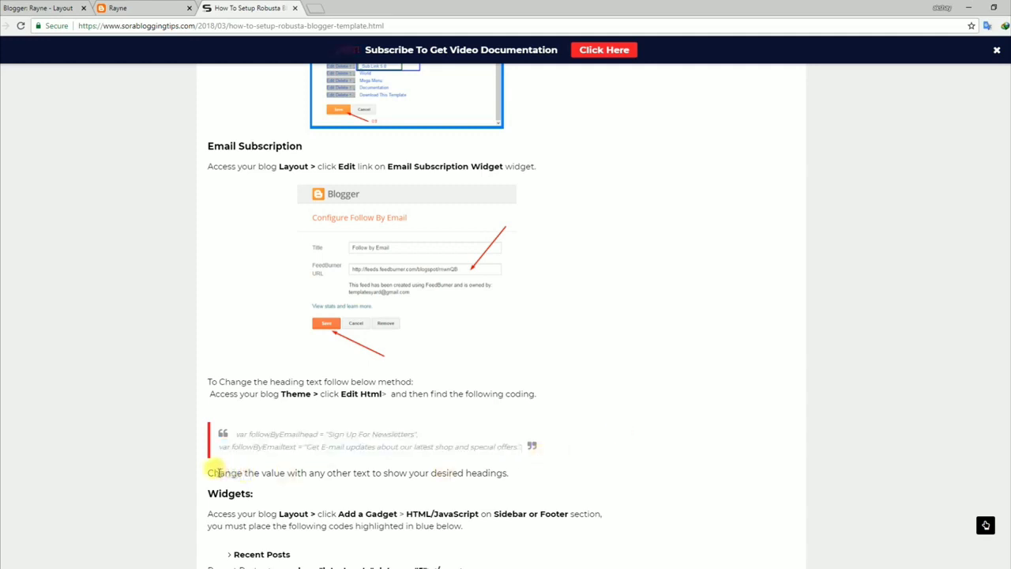
pyautogui.moveTo(209, 472); pyautogui.dragTo(478, 475)
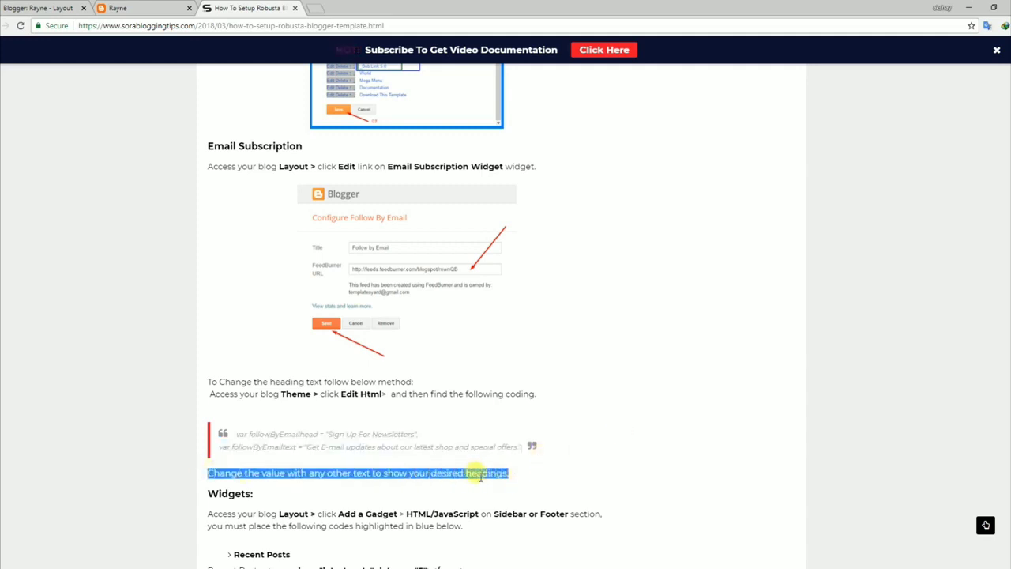
pyautogui.click(685, 425)
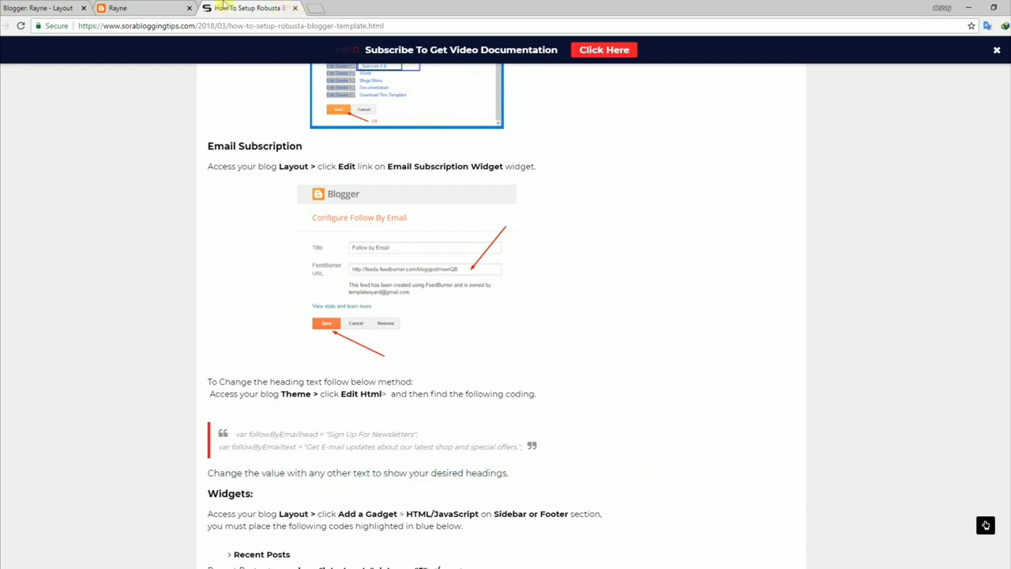
# - In the blog layout, add a Follow By Email gadget to the SIDEBAR1 section and save it
pyautogui.click(148, 8)
pyautogui.click(28, 10)
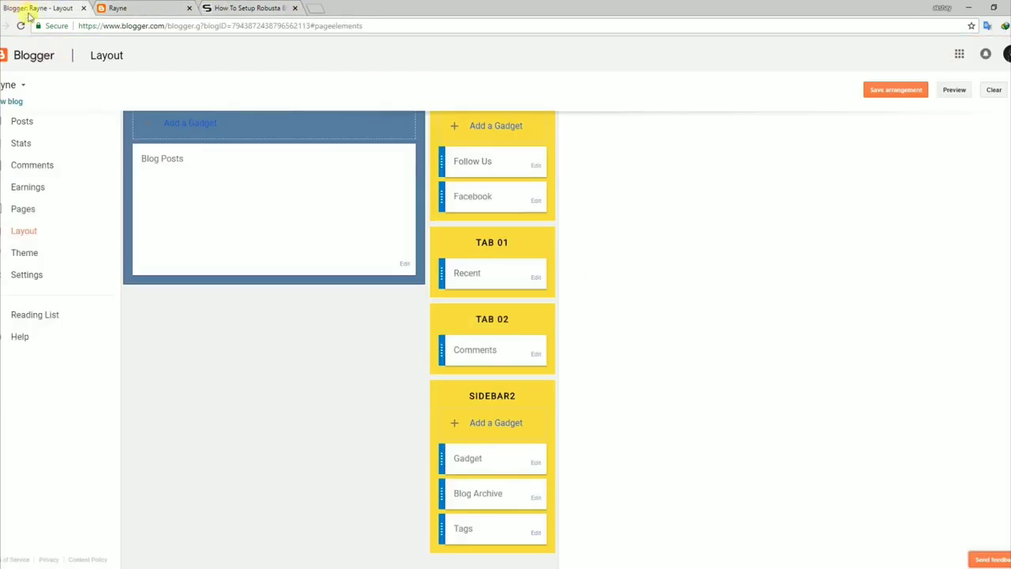
pyautogui.scroll(2, 633, 305)
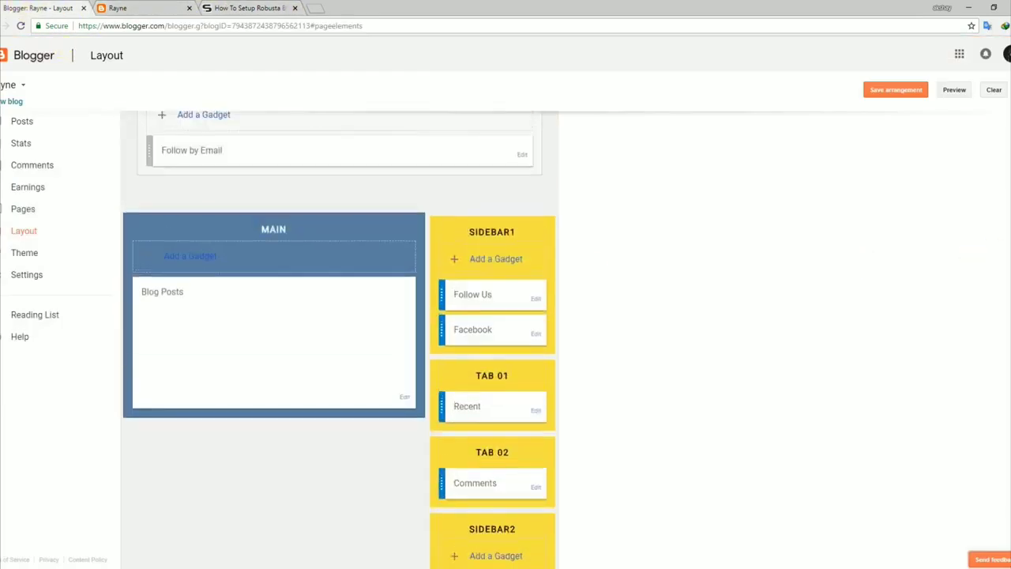
pyautogui.click(483, 287)
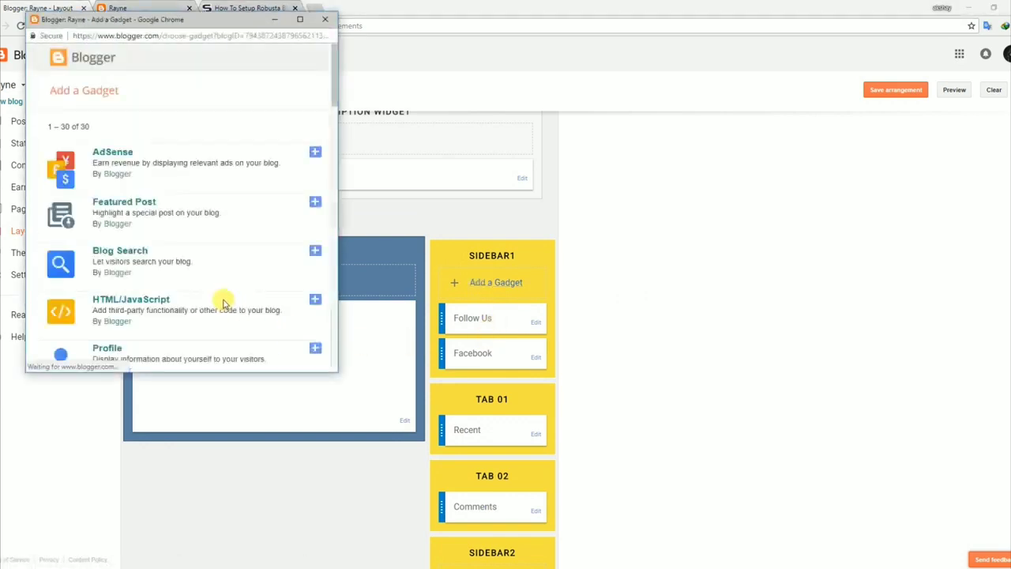
pyautogui.moveTo(331, 116); pyautogui.dragTo(347, 242)
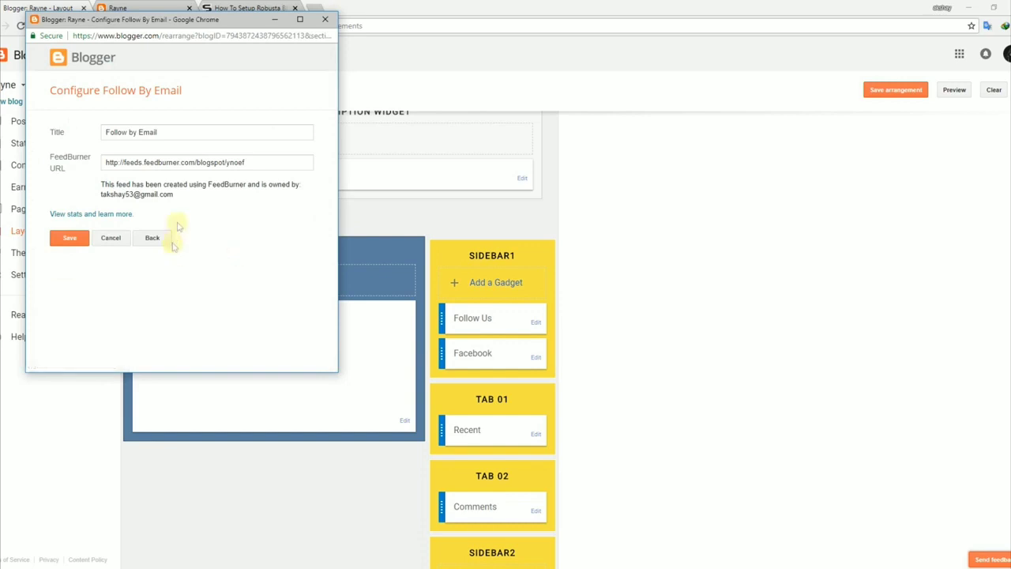
pyautogui.click(71, 239)
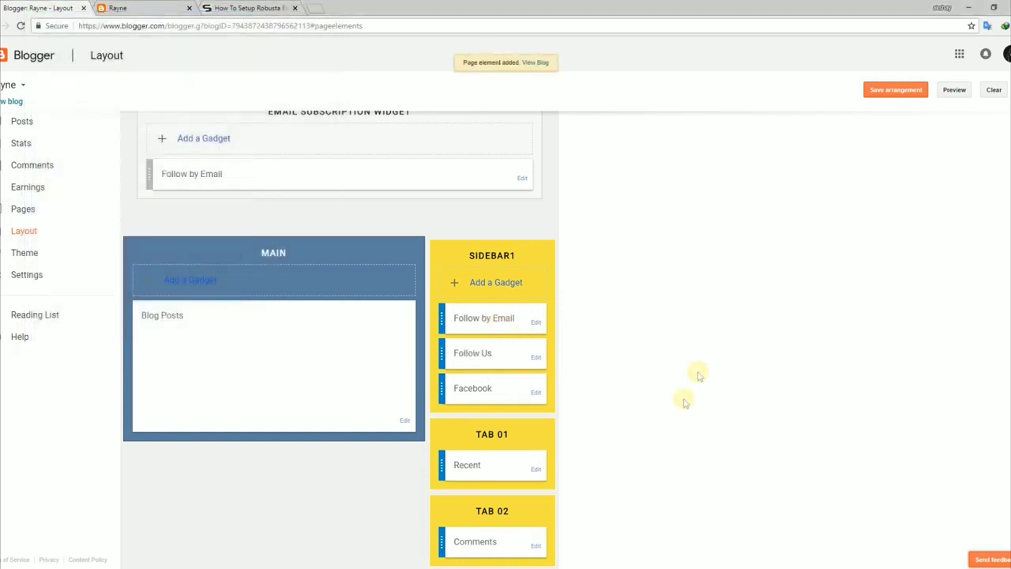
# - Save the layout arrangement and reload the blog page
pyautogui.click(891, 91)
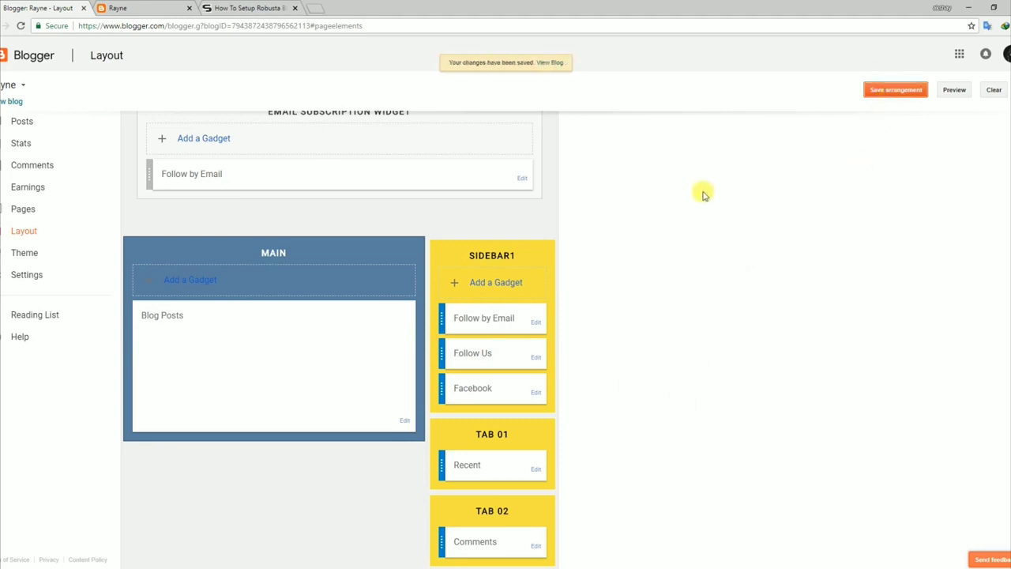
pyautogui.click(148, 10)
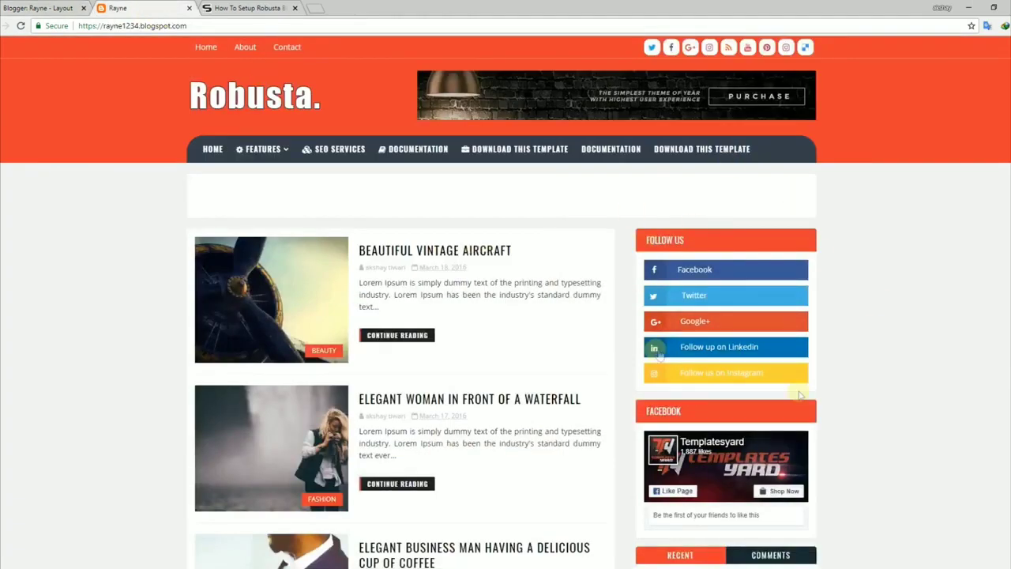
pyautogui.click(20, 26)
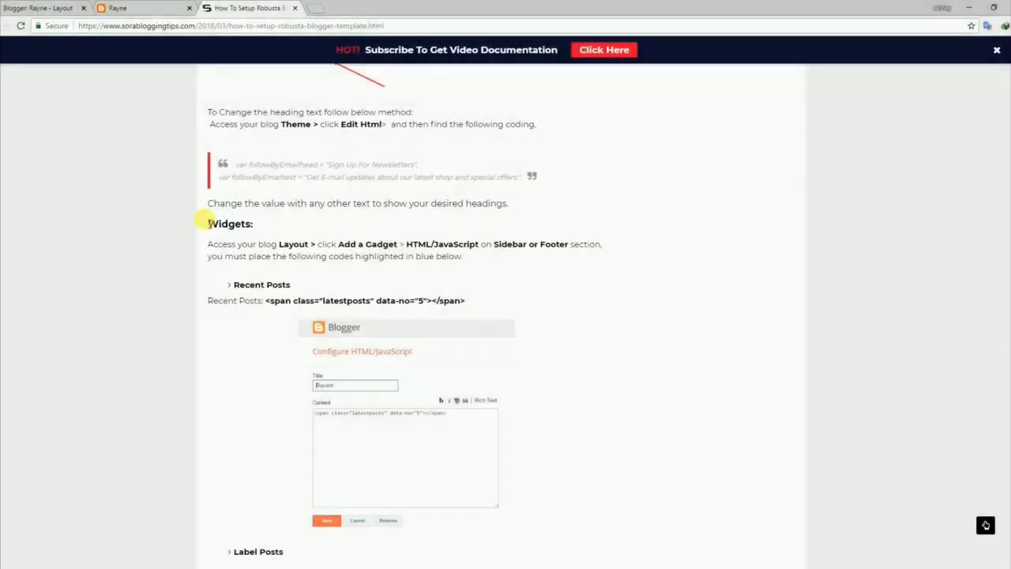
# - Read the setup guide's Widgets section on placing HTML/JavaScript gadgets, including the Recent Posts code
pyautogui.moveTo(208, 224); pyautogui.dragTo(267, 228)
pyautogui.click(212, 244)
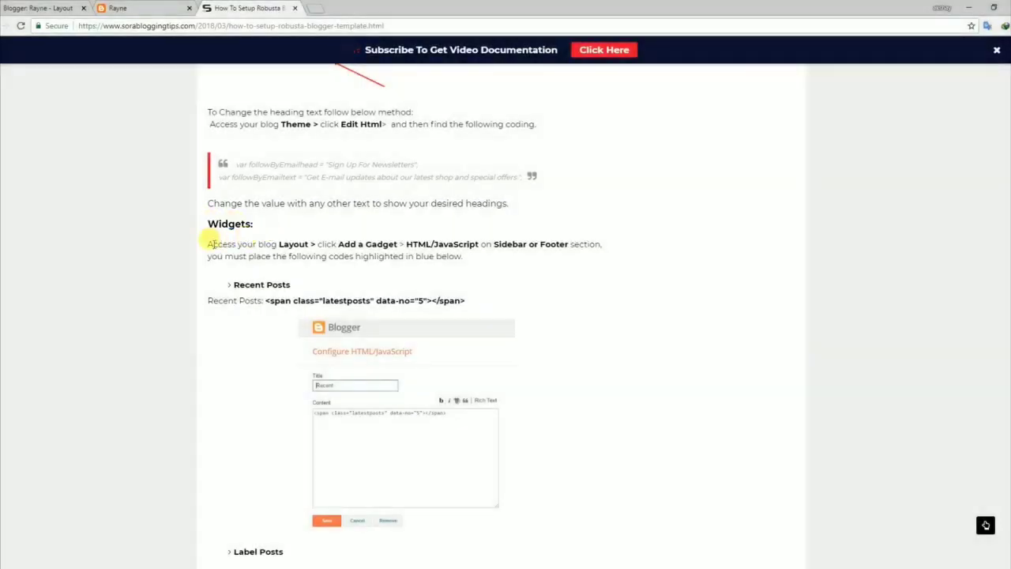
pyautogui.moveTo(209, 244); pyautogui.dragTo(572, 256)
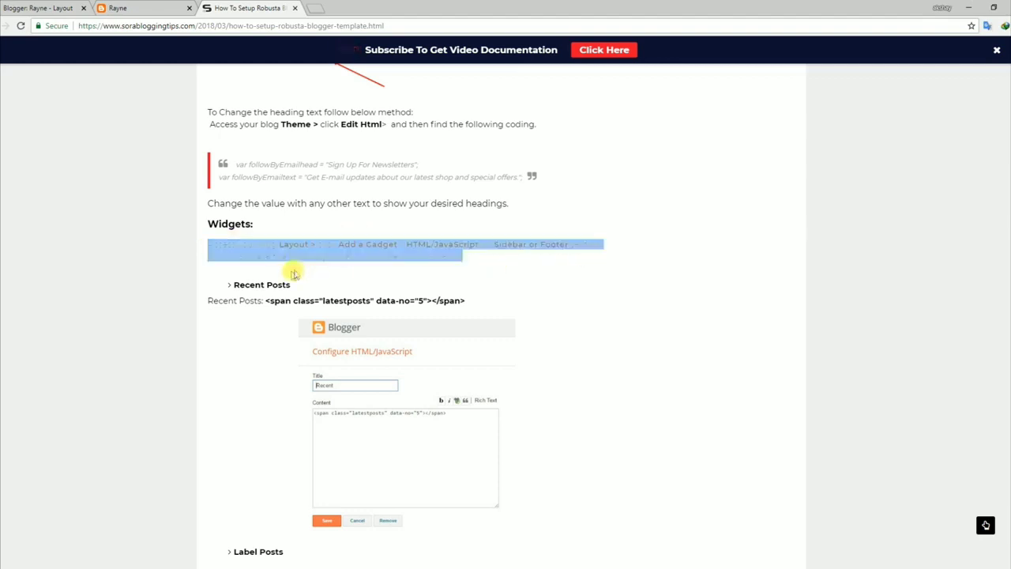
pyautogui.click(229, 289)
pyautogui.moveTo(235, 283); pyautogui.dragTo(307, 286)
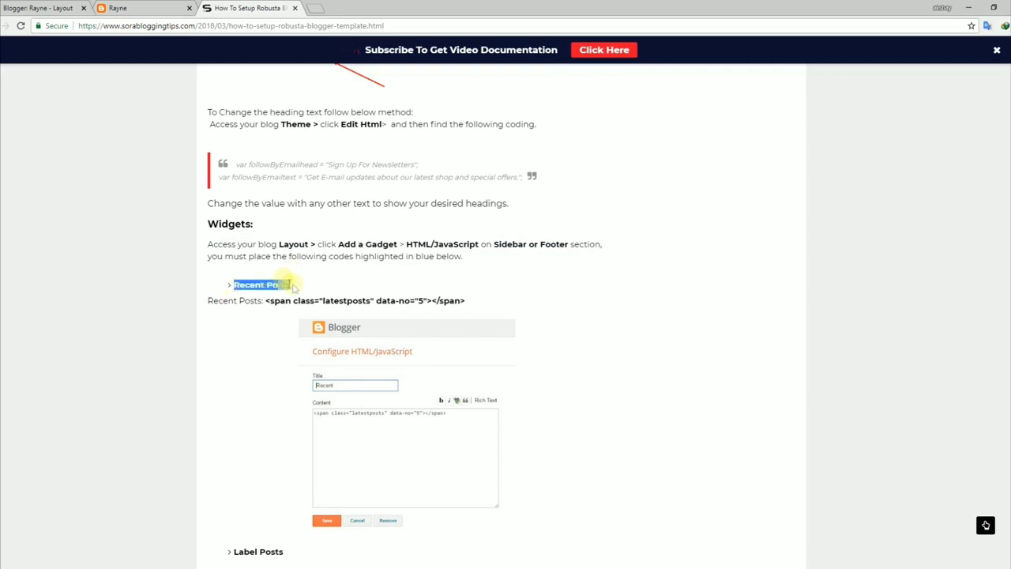
pyautogui.click(222, 310)
pyautogui.moveTo(209, 300); pyautogui.dragTo(539, 309)
pyautogui.click(307, 304)
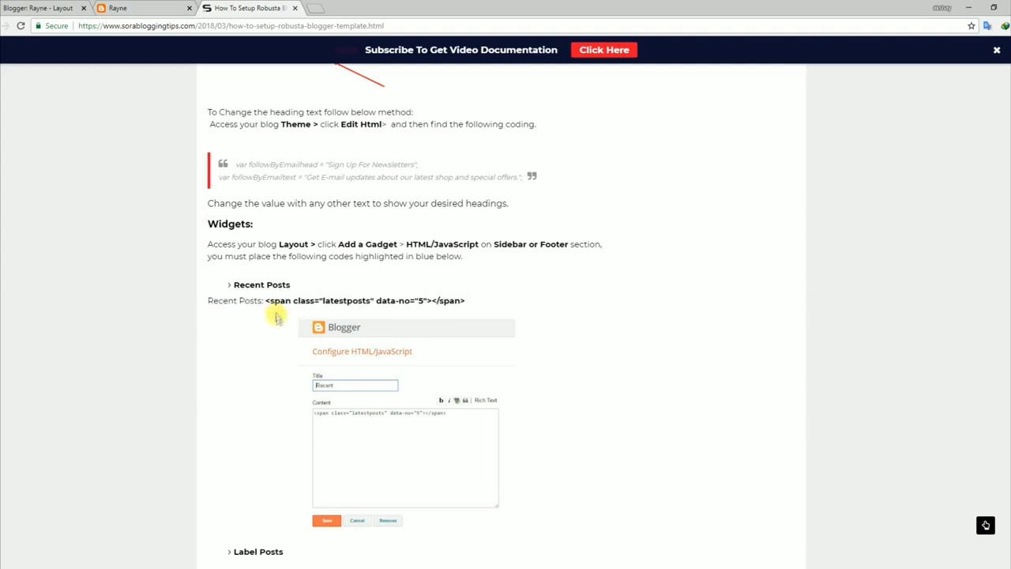
# - Copy the Recent Posts code <span class="latestposts" data-no="5"></span> from the setup guide and return to the Blogger layout page
pyautogui.moveTo(267, 301); pyautogui.dragTo(464, 305)
pyautogui.rightClick(459, 304)
pyautogui.click(484, 309)
pyautogui.click(119, 8)
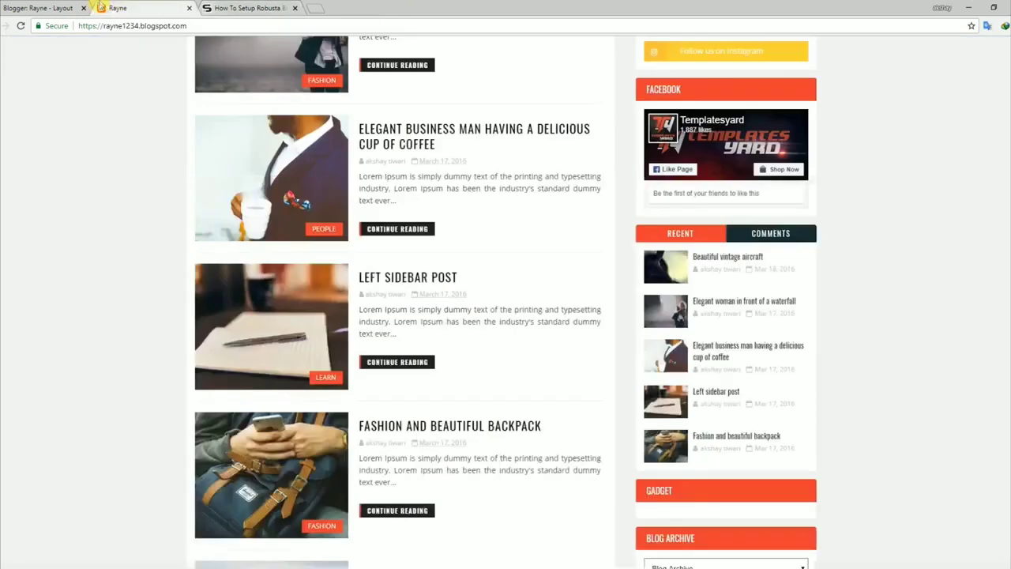
pyautogui.click(39, 8)
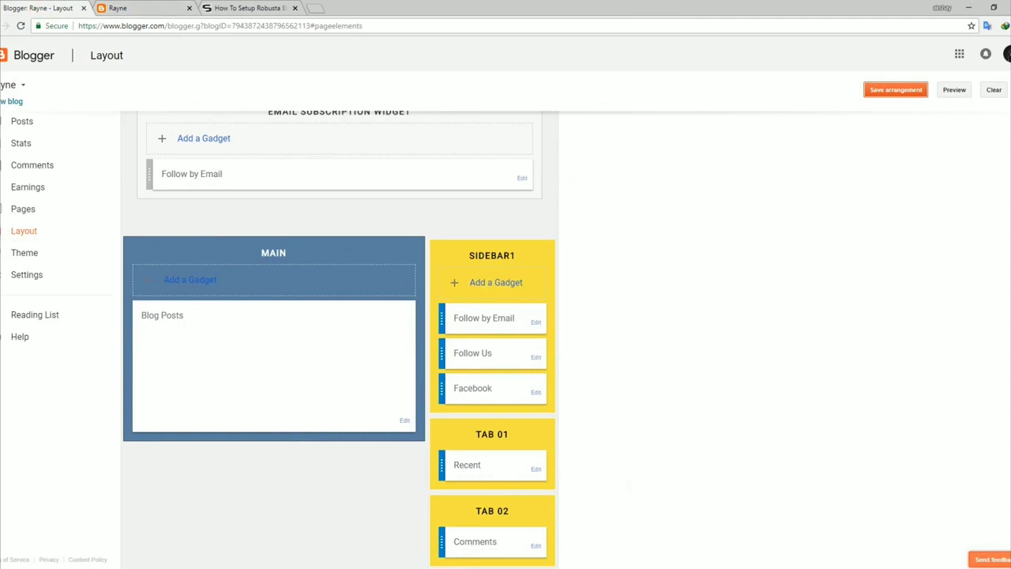
# - Replace the TAB 01 Recent gadget's content with the copied code <span class="latestposts" data-no="5"></span>, save it and reload the blog page
pyautogui.scroll(-4, 339, 340)
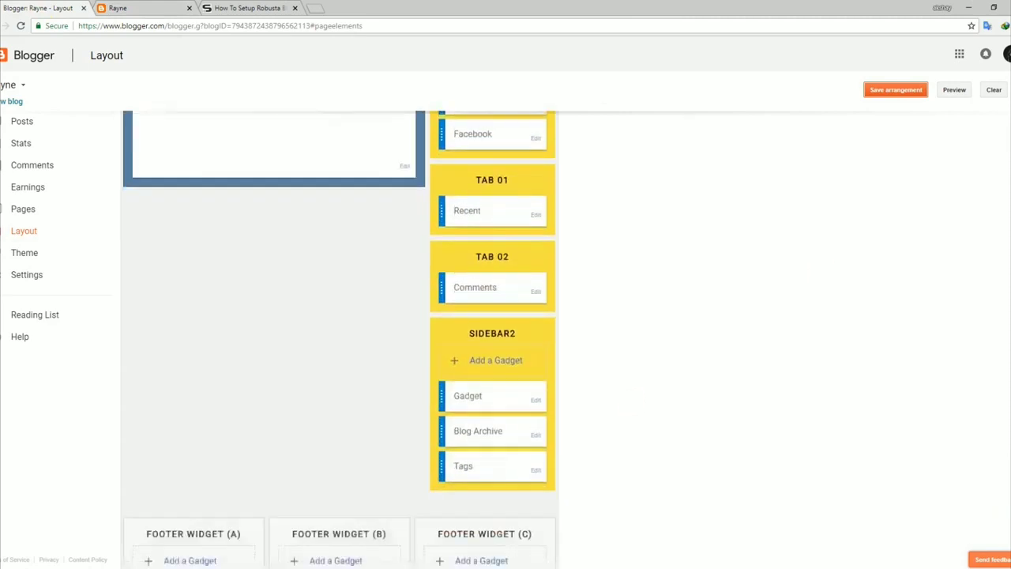
pyautogui.scroll(2, 1009, 357)
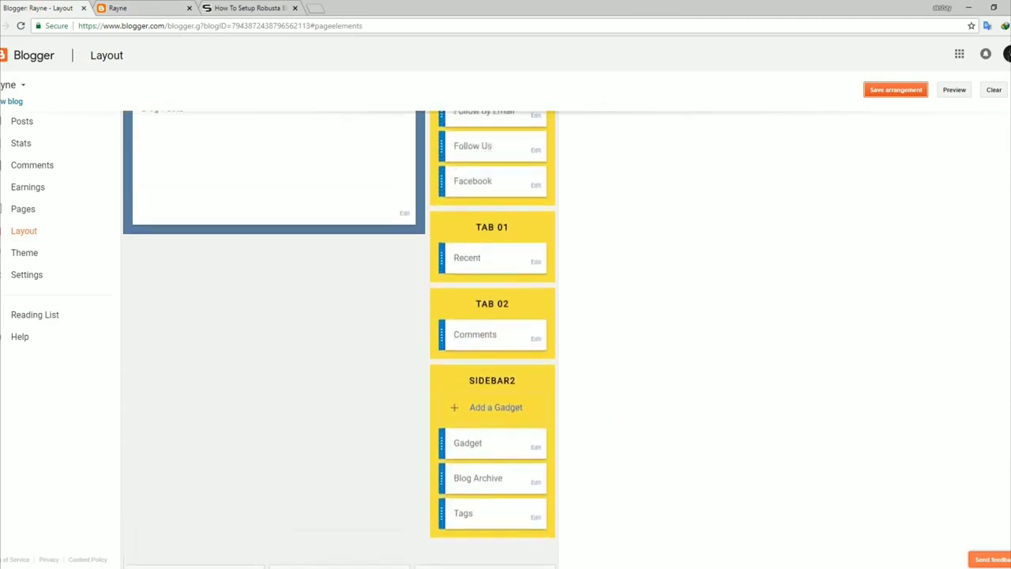
pyautogui.click(536, 289)
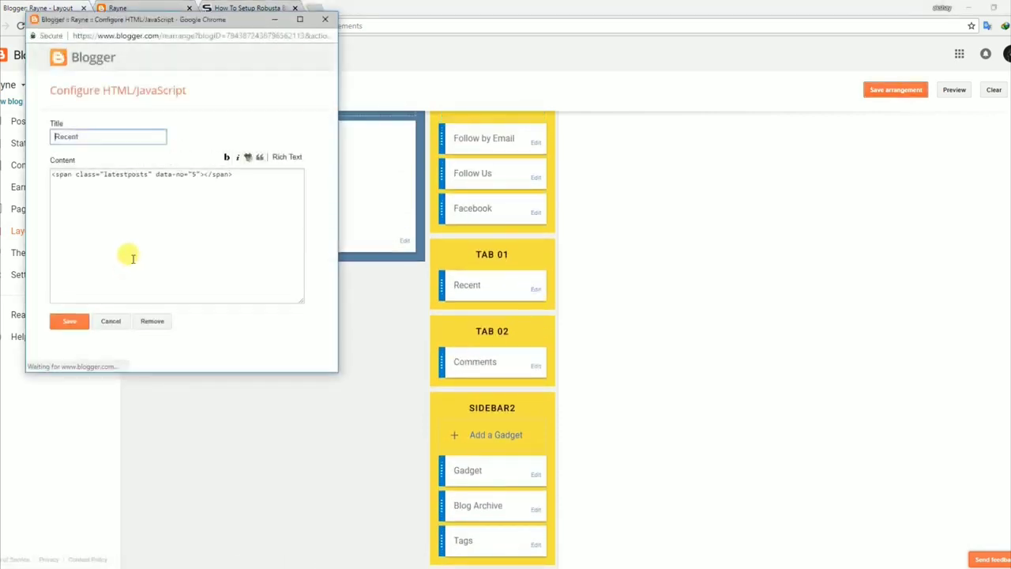
pyautogui.moveTo(51, 173); pyautogui.dragTo(253, 177)
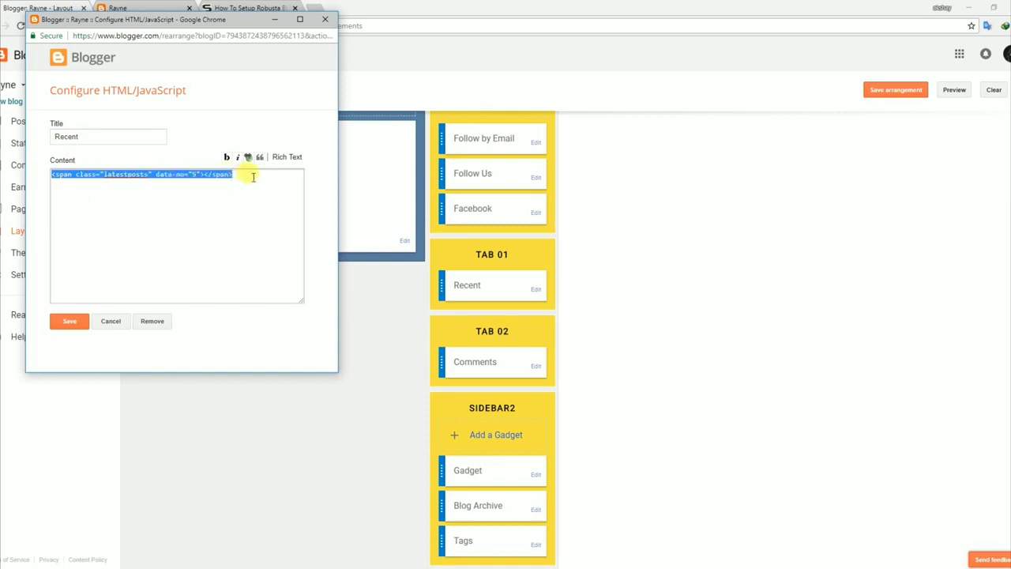
pyautogui.press('BackSpace')
pyautogui.rightClick(79, 176)
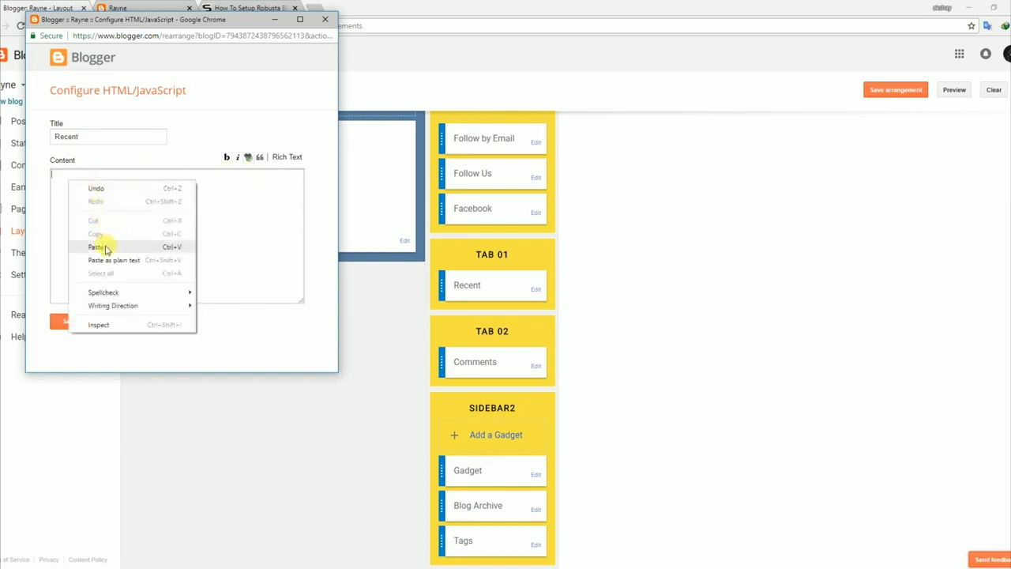
pyautogui.click(100, 244)
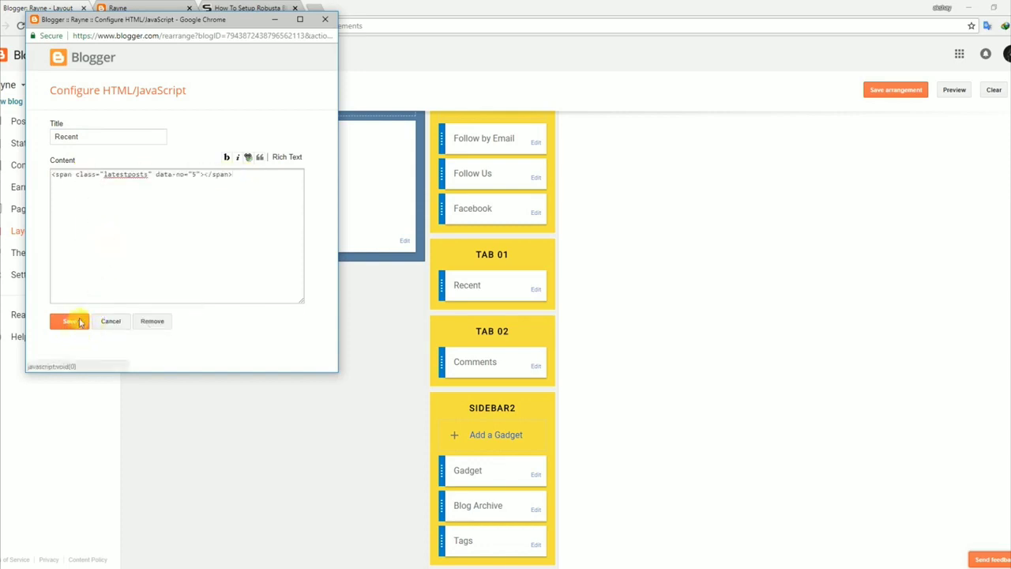
pyautogui.click(79, 317)
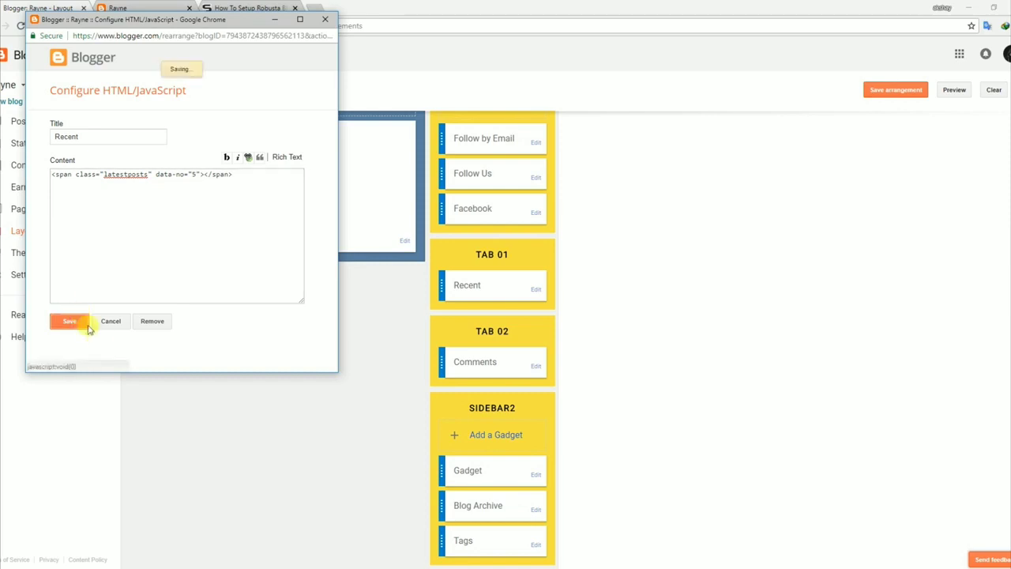
pyautogui.click(120, 10)
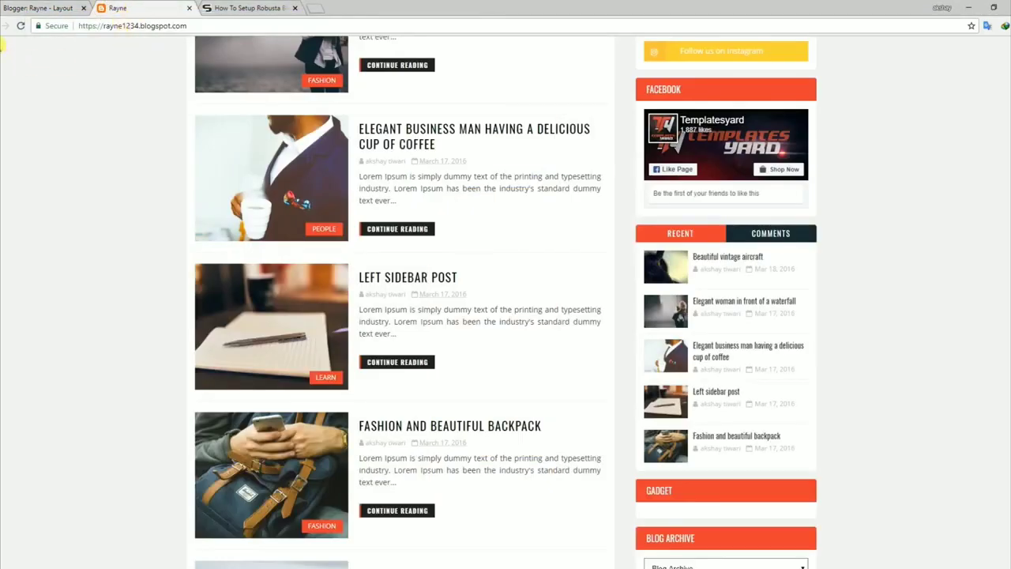
pyautogui.click(22, 26)
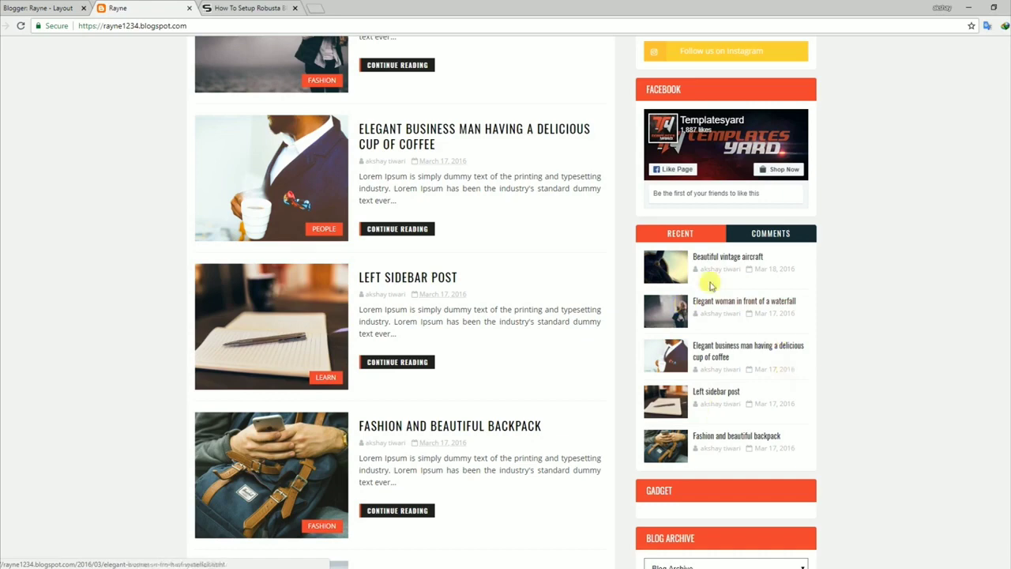
# - Find the Label Posts section in the setup guide and copy its code <span class="tagpost" data-label="Break" data-no="5"></span>
pyautogui.click(226, 6)
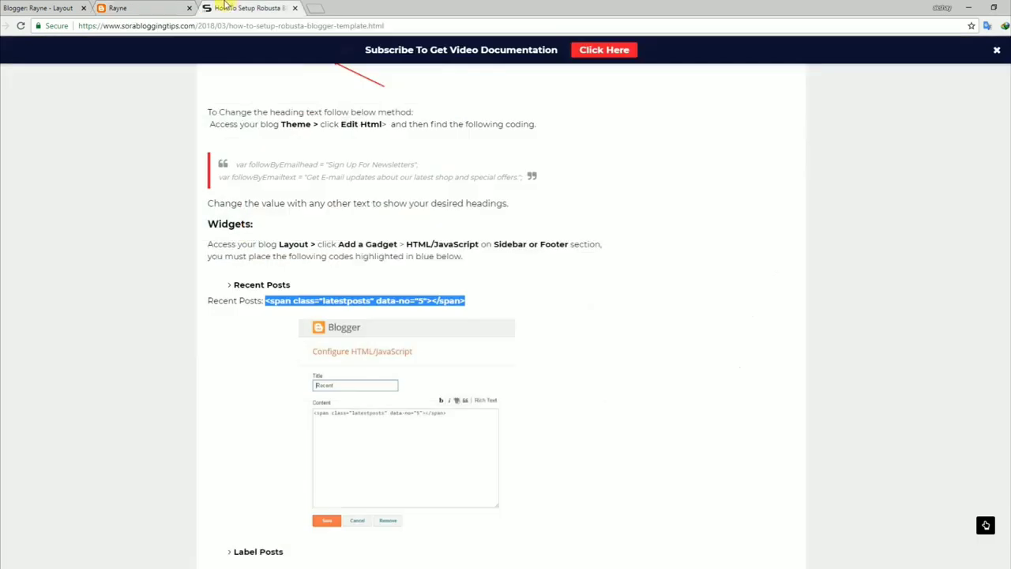
pyautogui.click(644, 358)
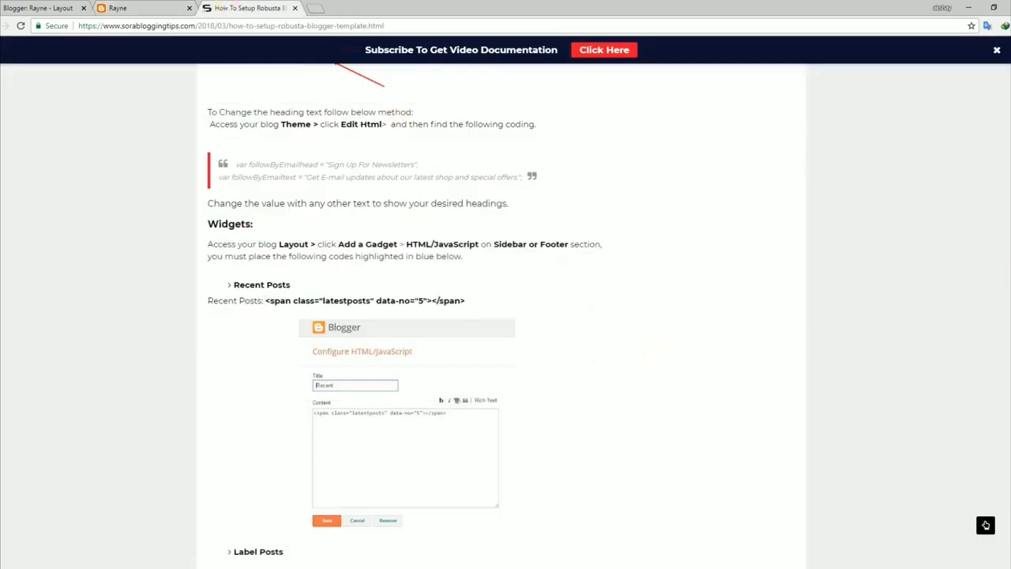
pyautogui.scroll(-4, 506, 316)
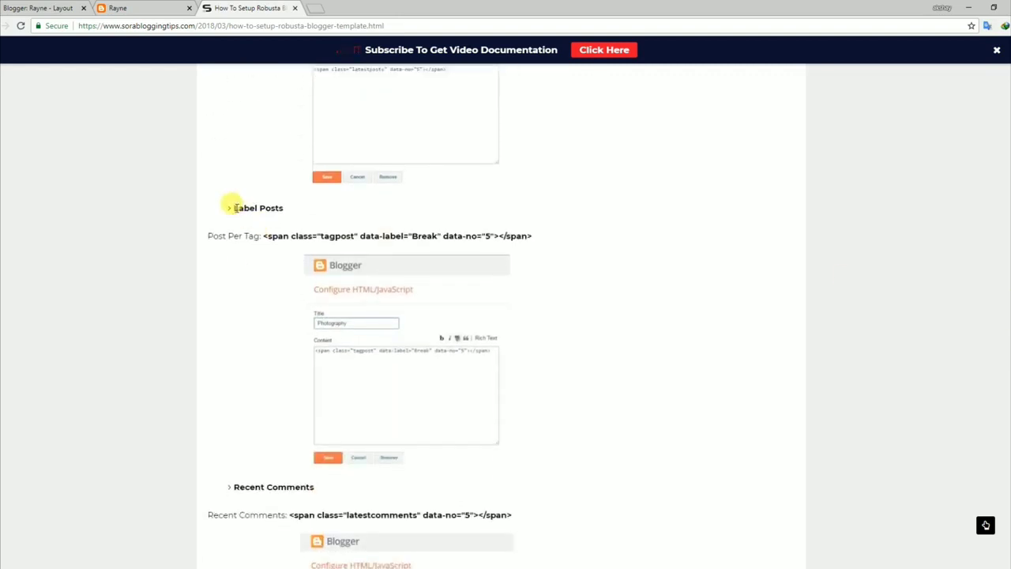
pyautogui.moveTo(230, 207); pyautogui.dragTo(296, 208)
pyautogui.click(262, 266)
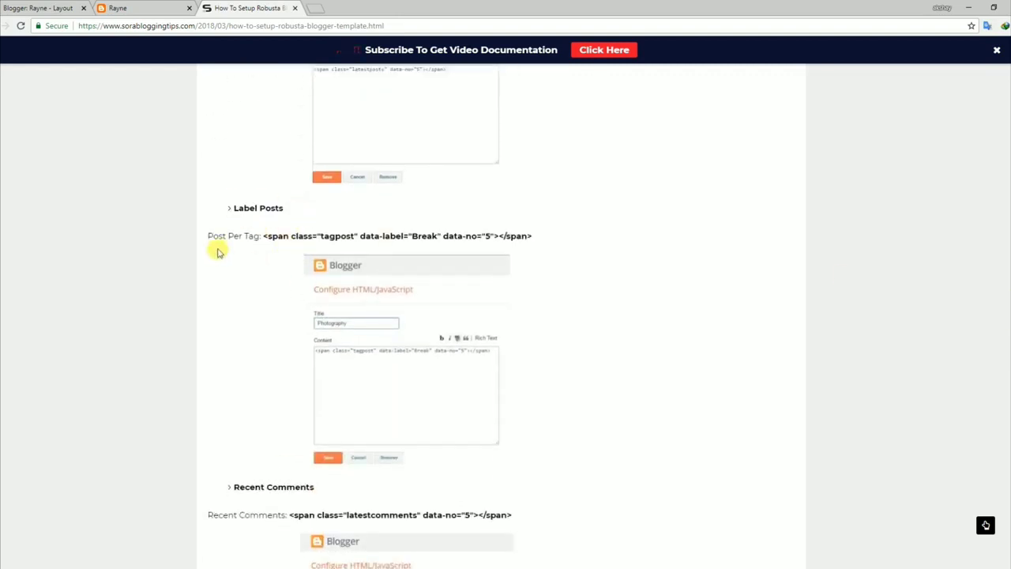
pyautogui.moveTo(207, 236); pyautogui.dragTo(411, 248)
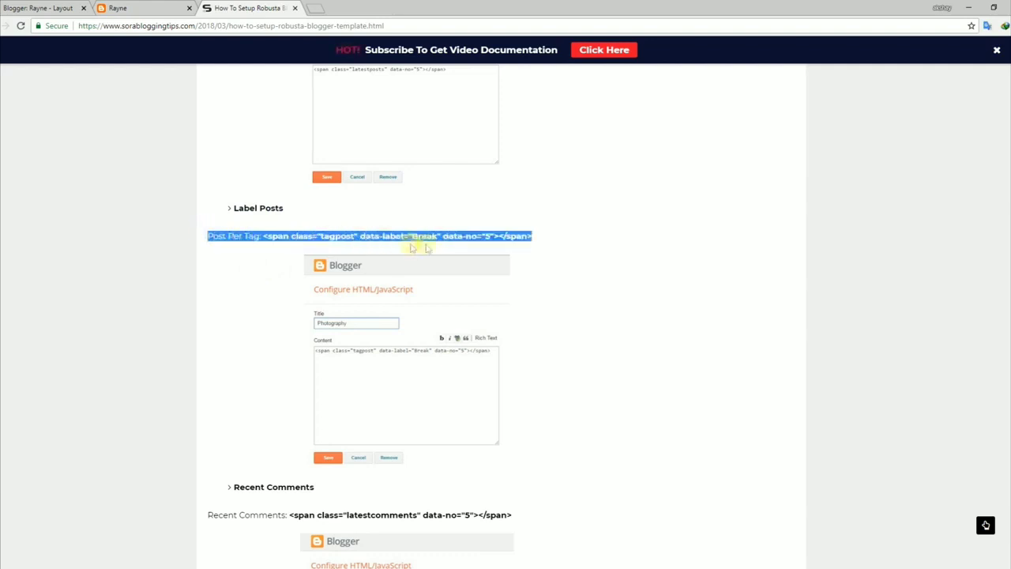
pyautogui.click(559, 266)
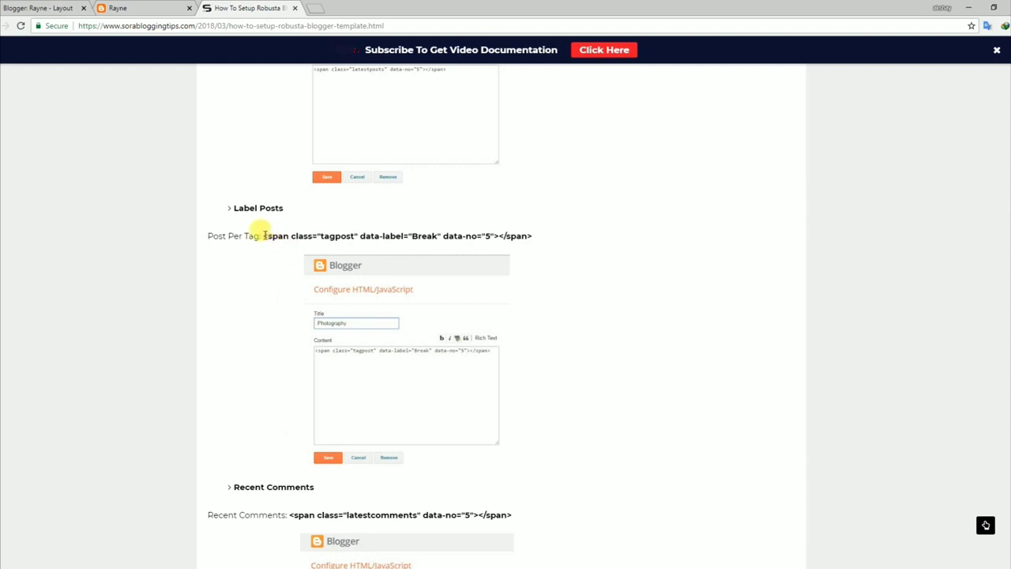
pyautogui.moveTo(264, 235); pyautogui.dragTo(537, 239)
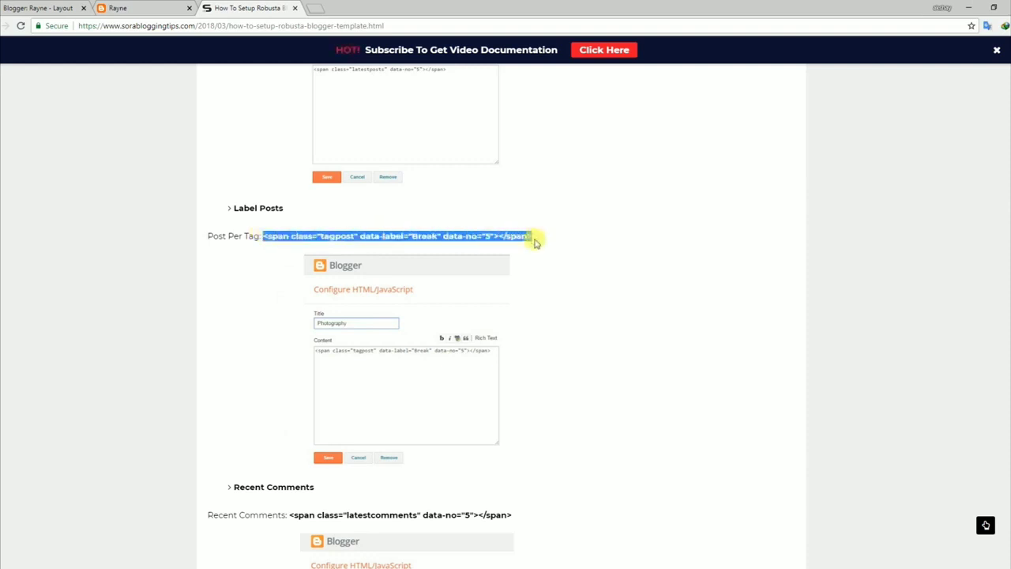
pyautogui.rightClick(443, 240)
pyautogui.click(464, 247)
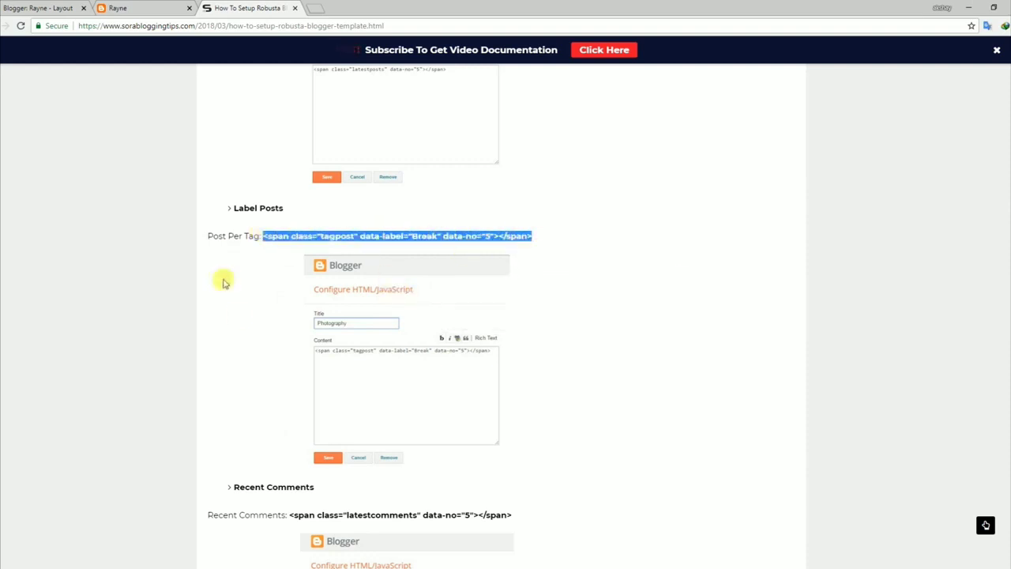
# - Replace the TAB 01 Recent gadget's content with the copied tagpost code, set data-label to "Fashion", save it and reload the blog page
pyautogui.click(137, 11)
pyautogui.click(38, 10)
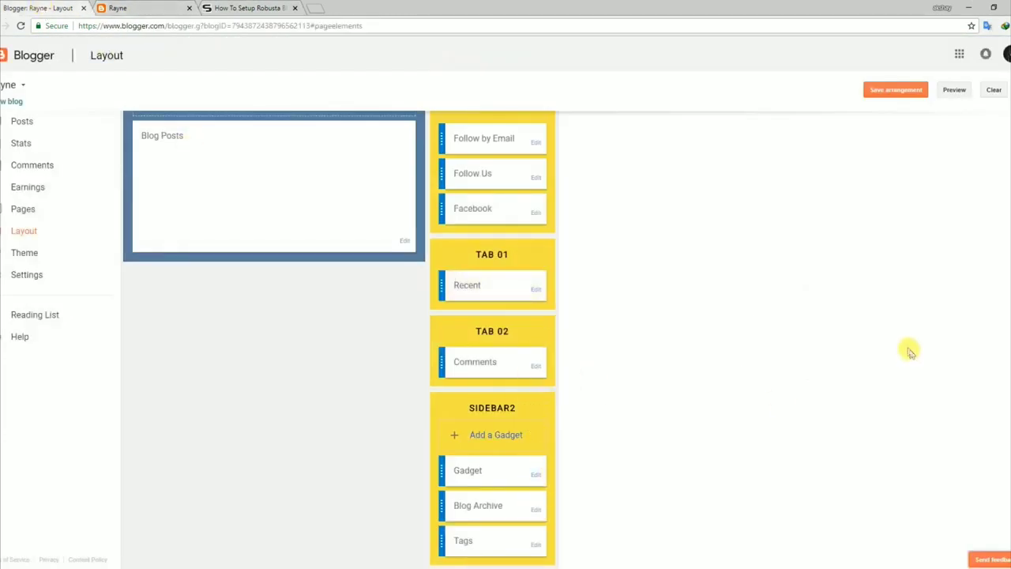
pyautogui.click(536, 293)
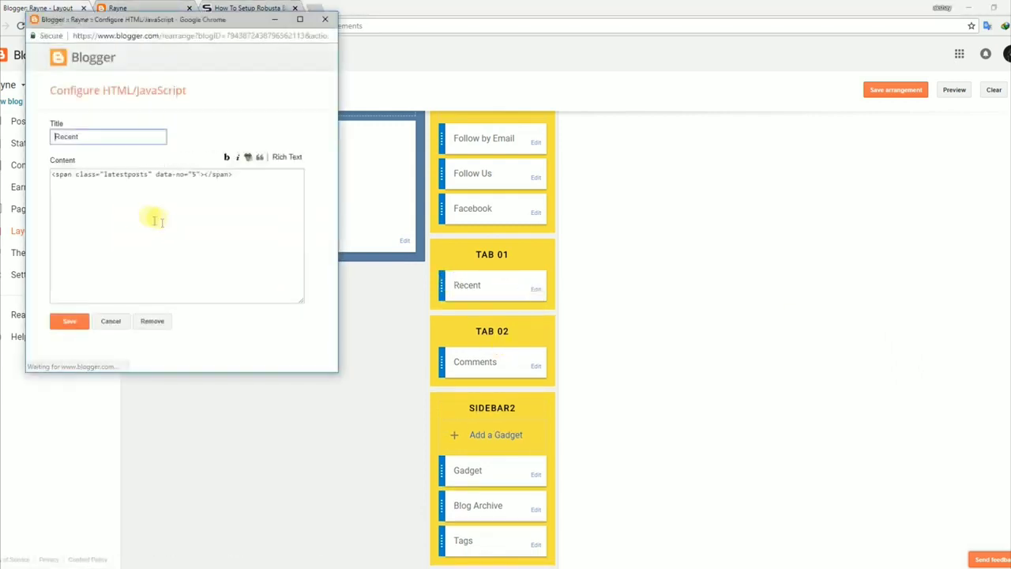
pyautogui.moveTo(51, 173); pyautogui.dragTo(267, 185)
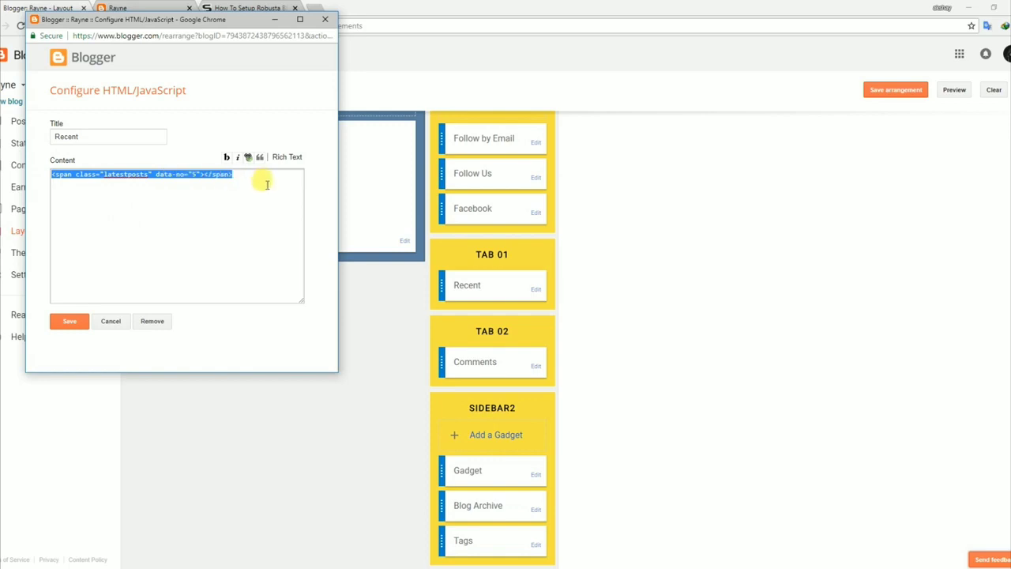
pyautogui.press('BackSpace')
pyautogui.rightClick(84, 181)
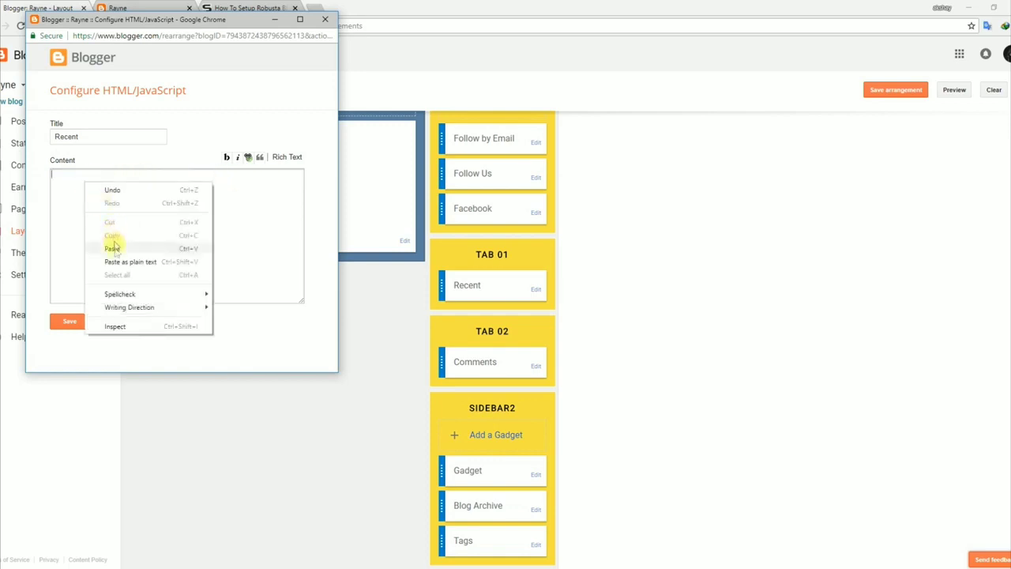
pyautogui.click(113, 248)
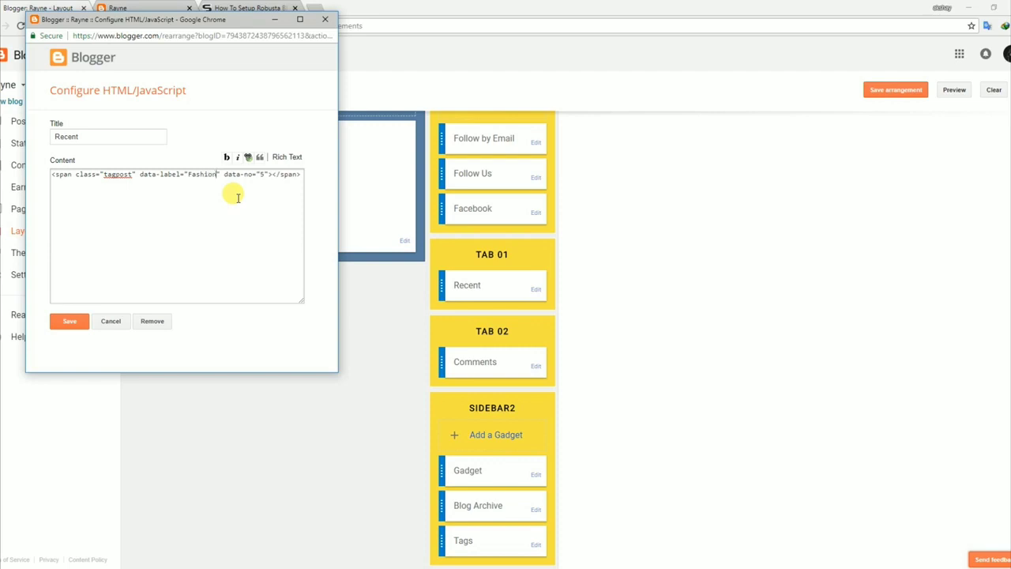
pyautogui.click(71, 321)
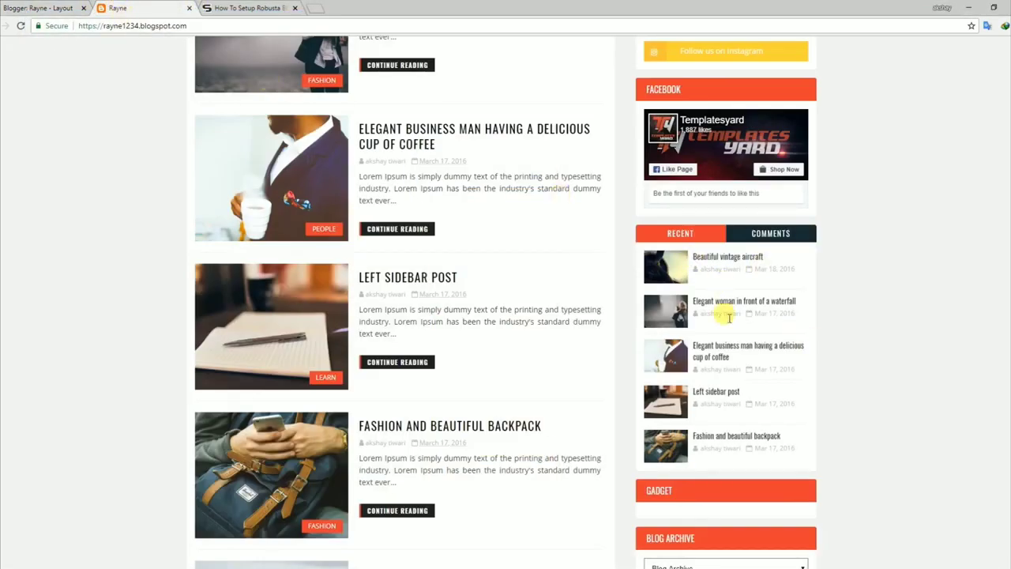
pyautogui.click(20, 28)
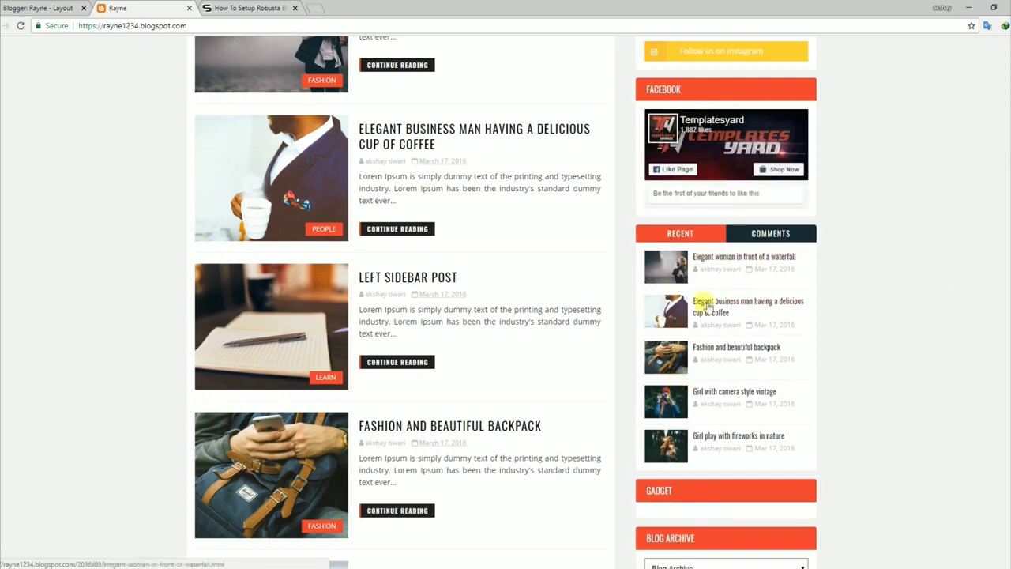
# - Find the Recent Comments section in the setup guide and copy its code <span class="latestcomments" data-no="5"></span>
pyautogui.click(249, 8)
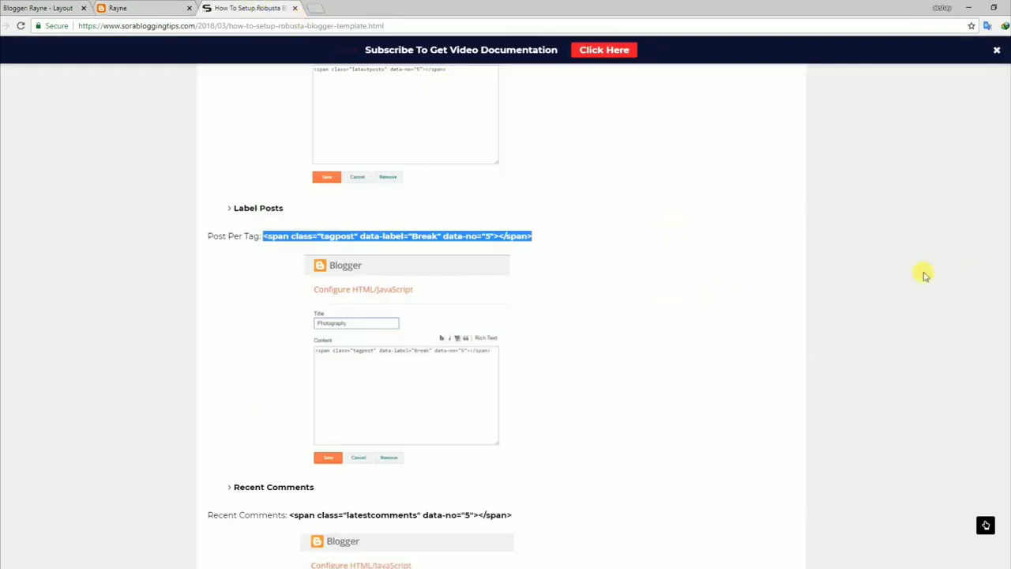
pyautogui.scroll(-4, 986, 526)
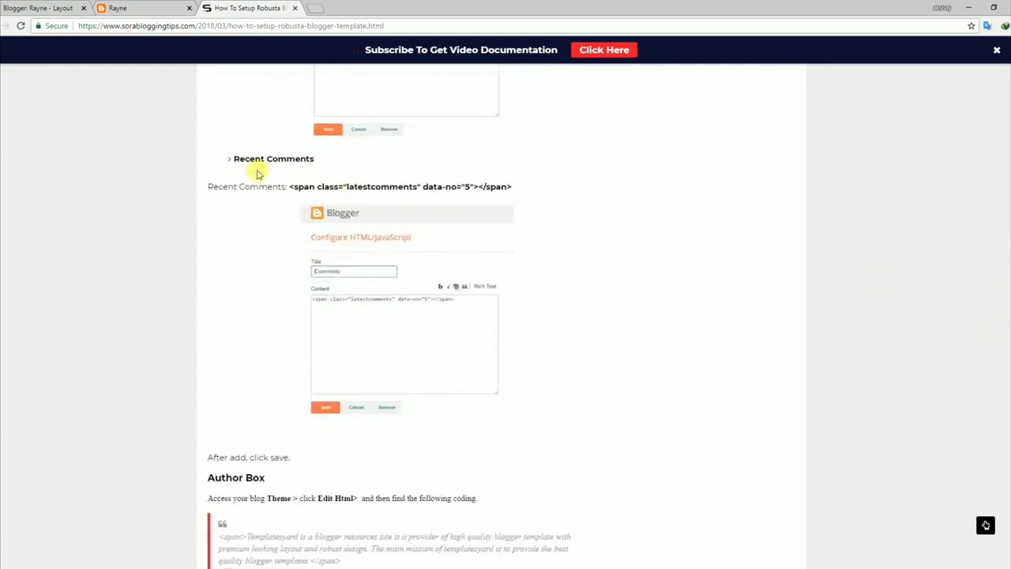
pyautogui.moveTo(234, 158); pyautogui.dragTo(279, 158)
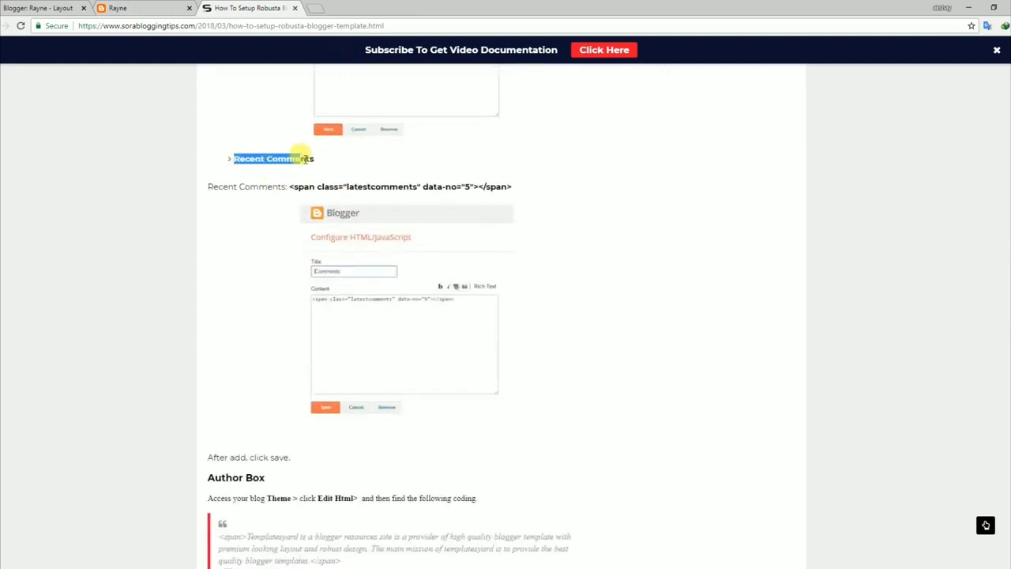
pyautogui.click(218, 188)
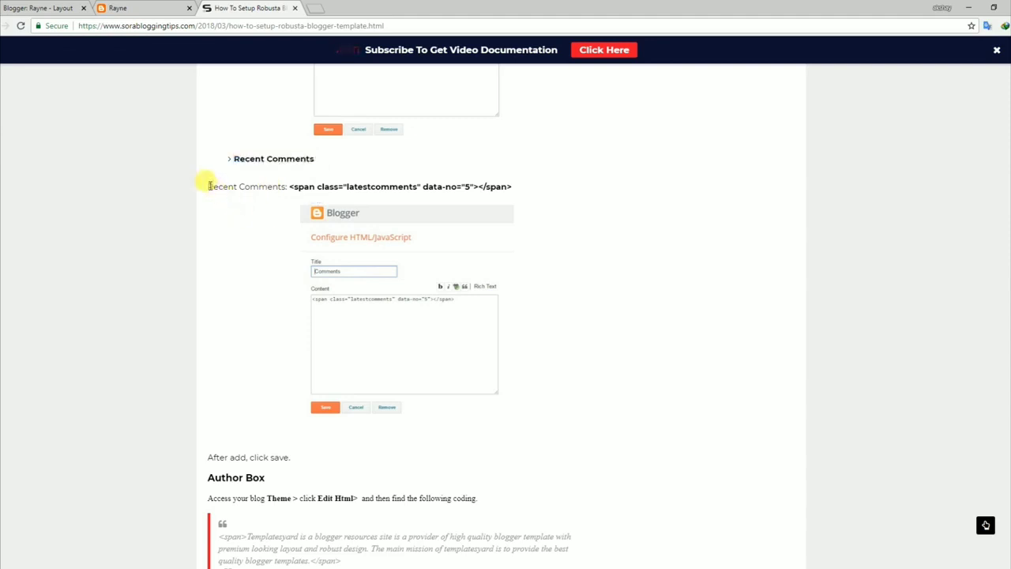
pyautogui.moveTo(209, 187); pyautogui.dragTo(497, 188)
pyautogui.click(472, 237)
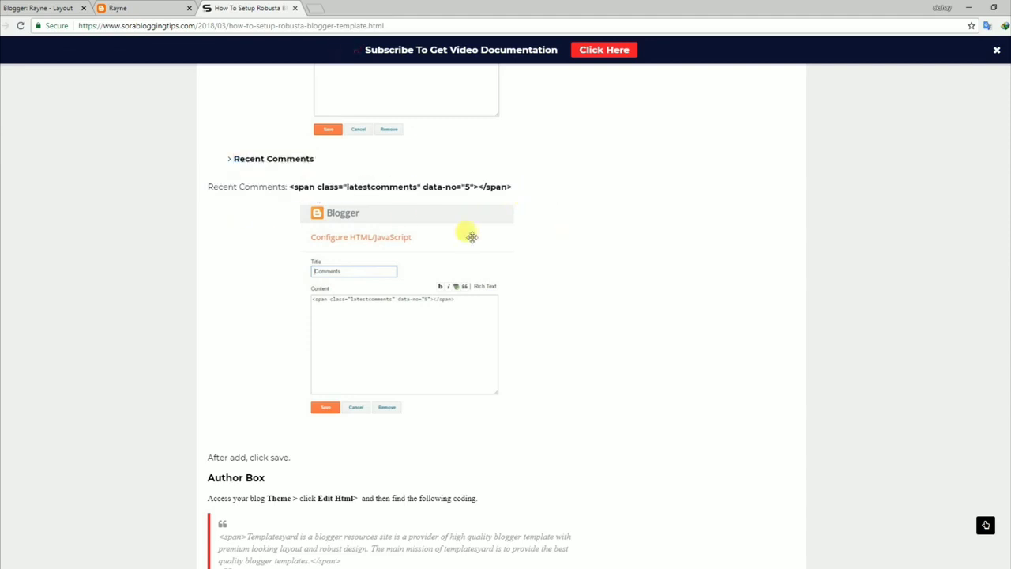
pyautogui.moveTo(289, 187); pyautogui.dragTo(506, 190)
pyautogui.rightClick(502, 191)
pyautogui.click(524, 198)
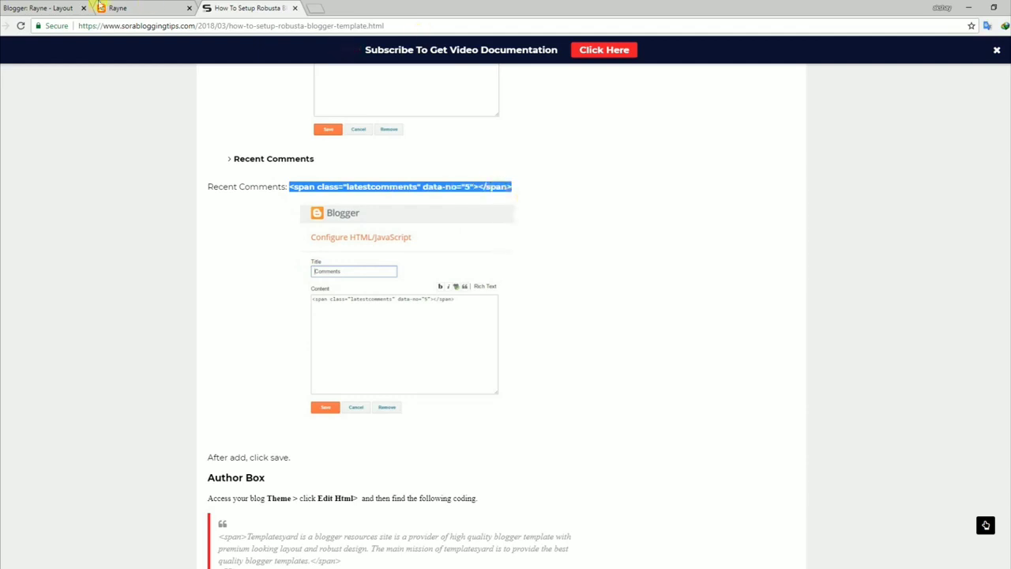
# - In the blog layout, replace the TAB 02 Comments gadget's content with the copied latestcomments code and save it
pyautogui.click(131, 10)
pyautogui.click(54, 8)
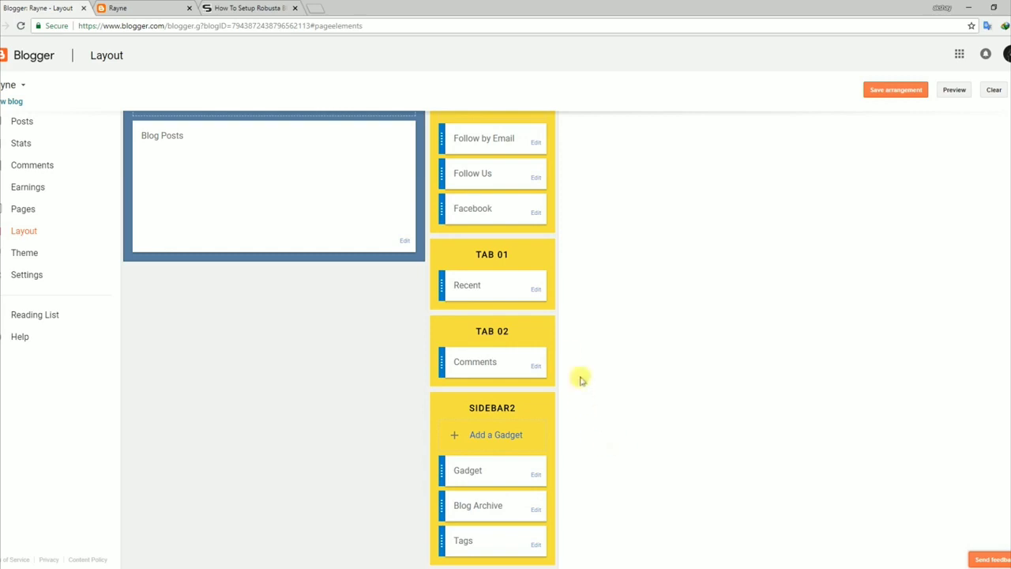
pyautogui.click(535, 366)
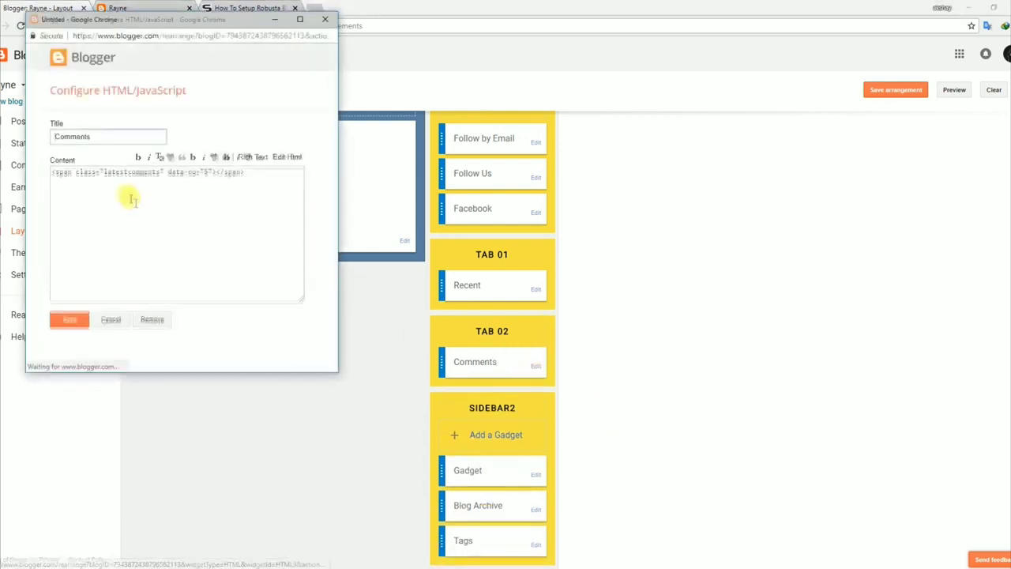
pyautogui.moveTo(247, 174); pyautogui.dragTo(35, 172)
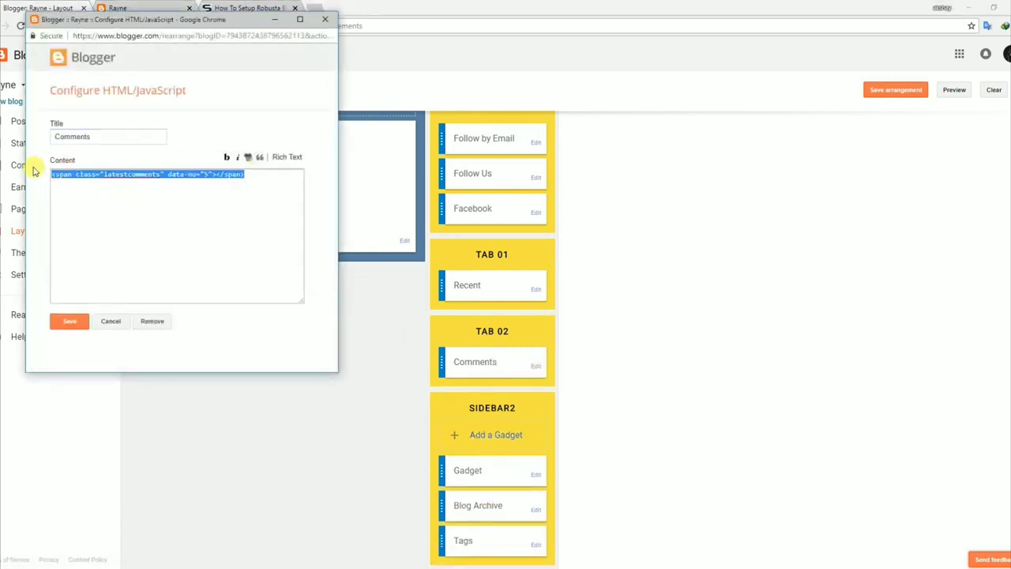
pyautogui.hotkey('ctrl', 'x')
pyautogui.rightClick(62, 172)
pyautogui.click(100, 239)
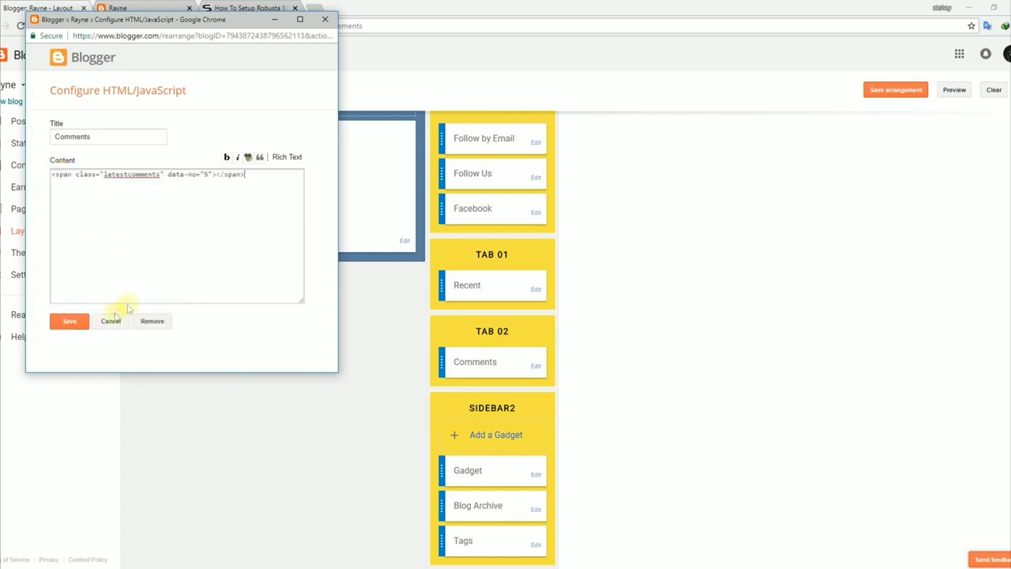
pyautogui.click(83, 322)
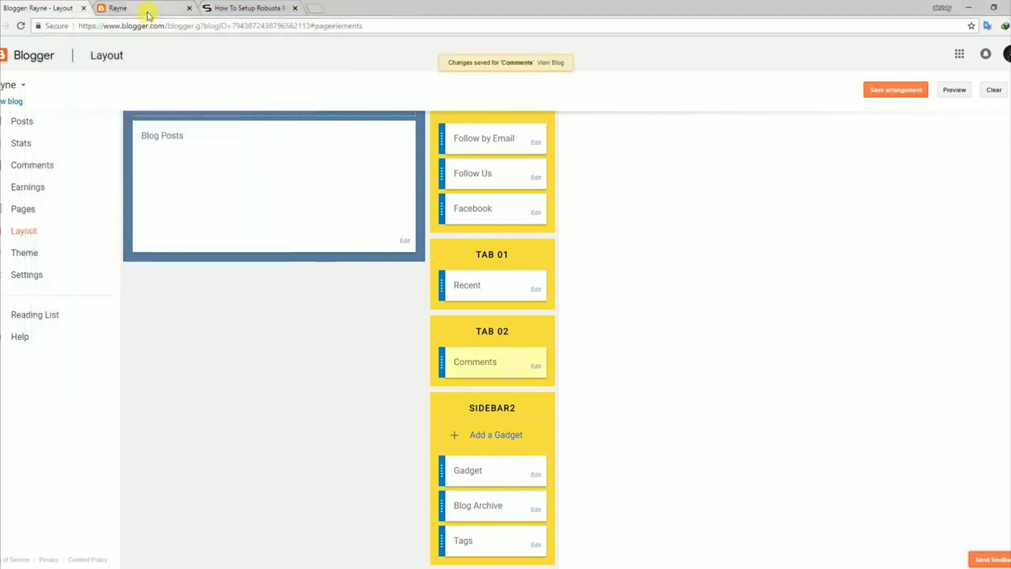
# - Reload the blog page and check the sidebar's Comments and Recent tabs
pyautogui.click(127, 8)
pyautogui.click(21, 27)
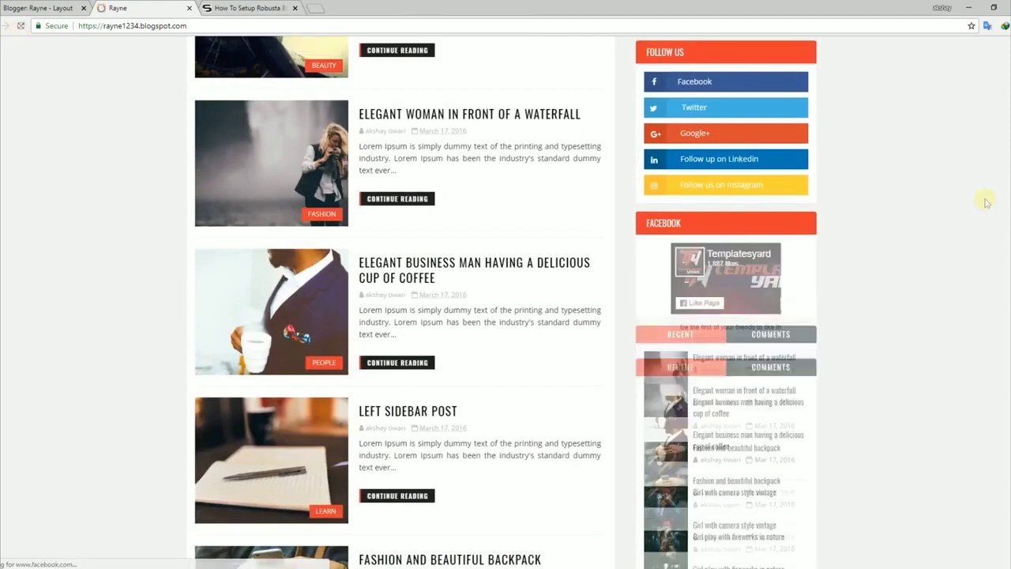
pyautogui.click(800, 366)
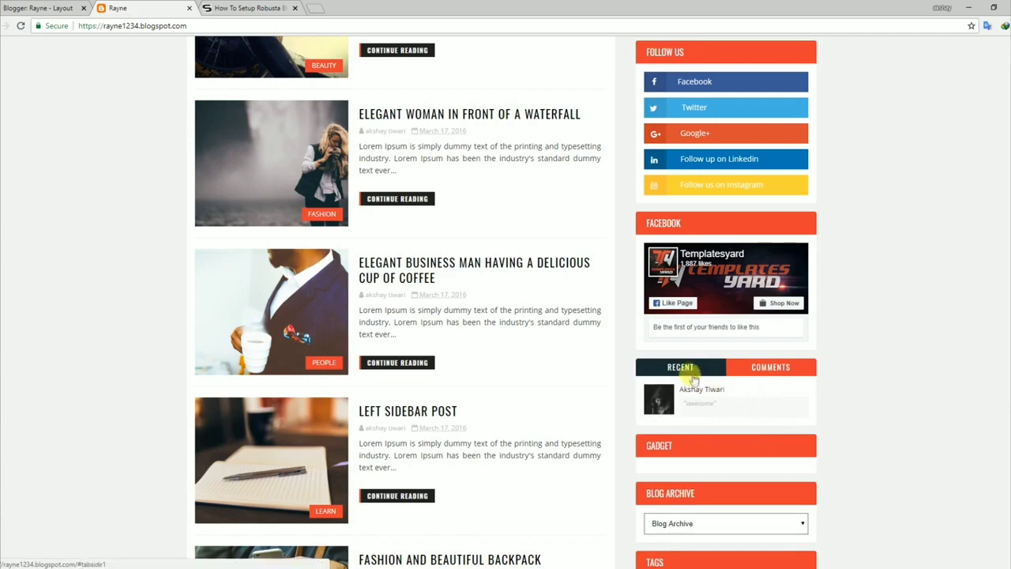
pyautogui.click(704, 369)
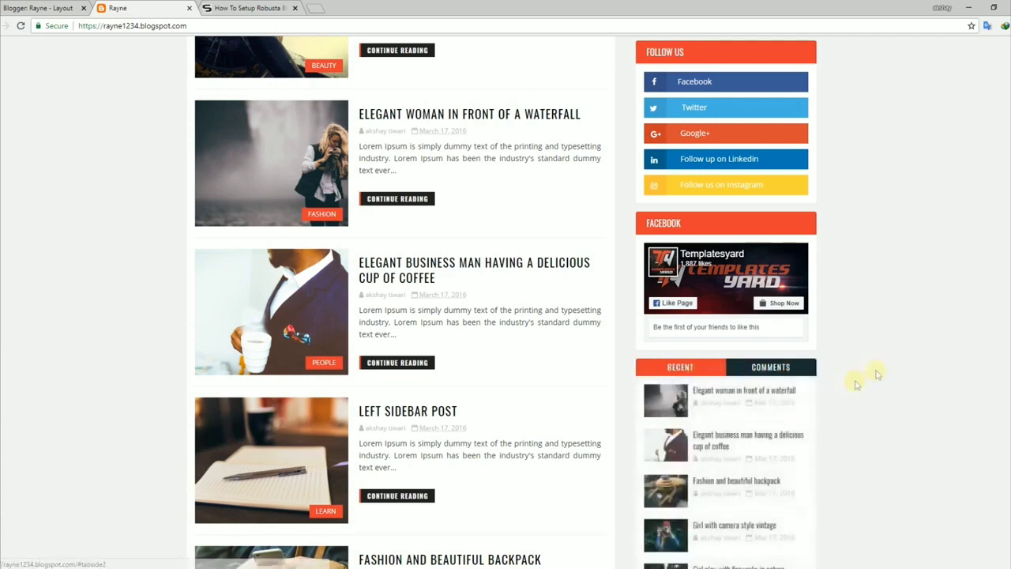
pyautogui.scroll(4, 924, 243)
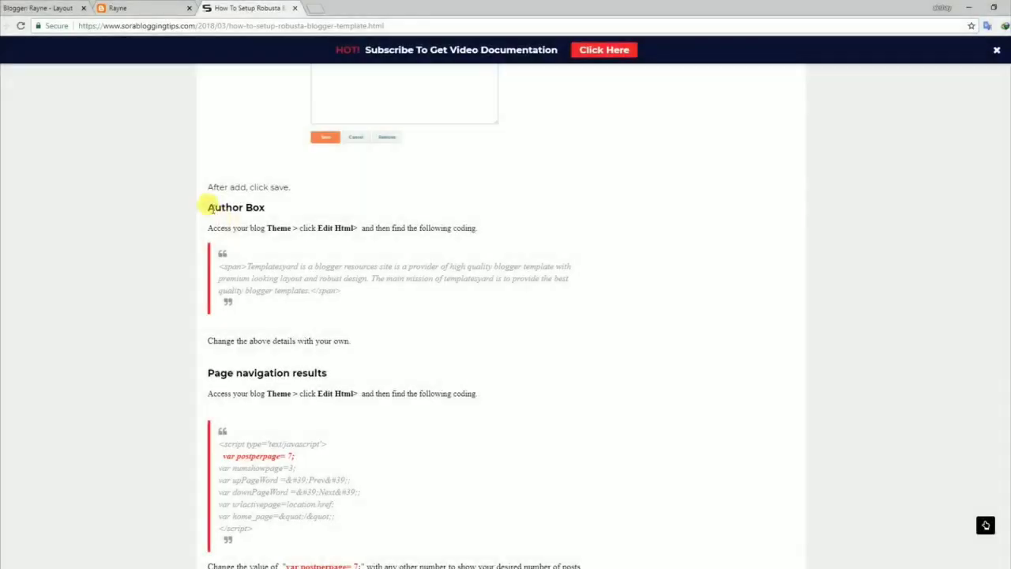
# - Read the Author Box section in the setup guide and copy the start of its code, <span>Templatesyard
pyautogui.moveTo(209, 207); pyautogui.dragTo(269, 213)
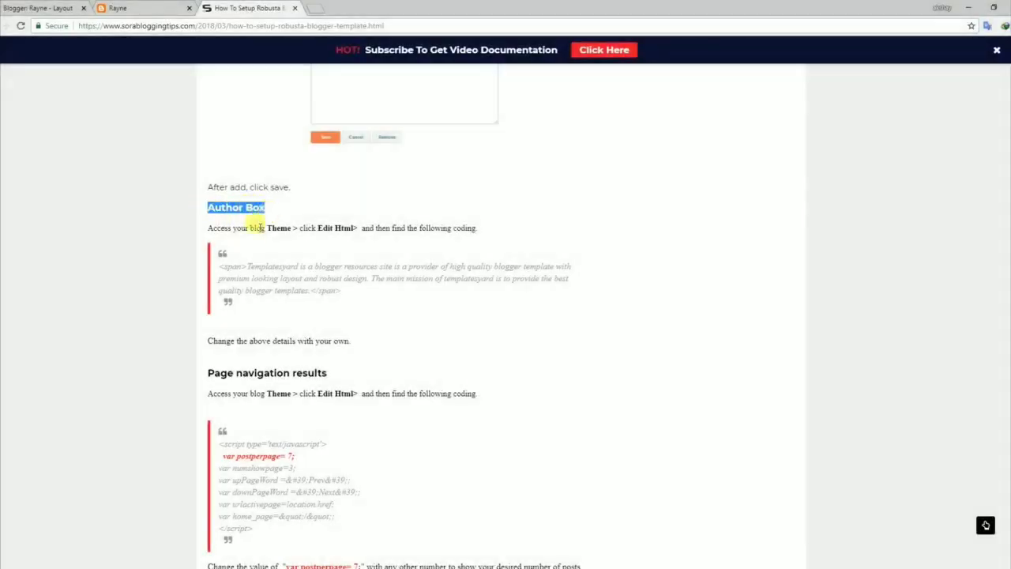
pyautogui.click(256, 236)
pyautogui.moveTo(208, 228); pyautogui.dragTo(484, 239)
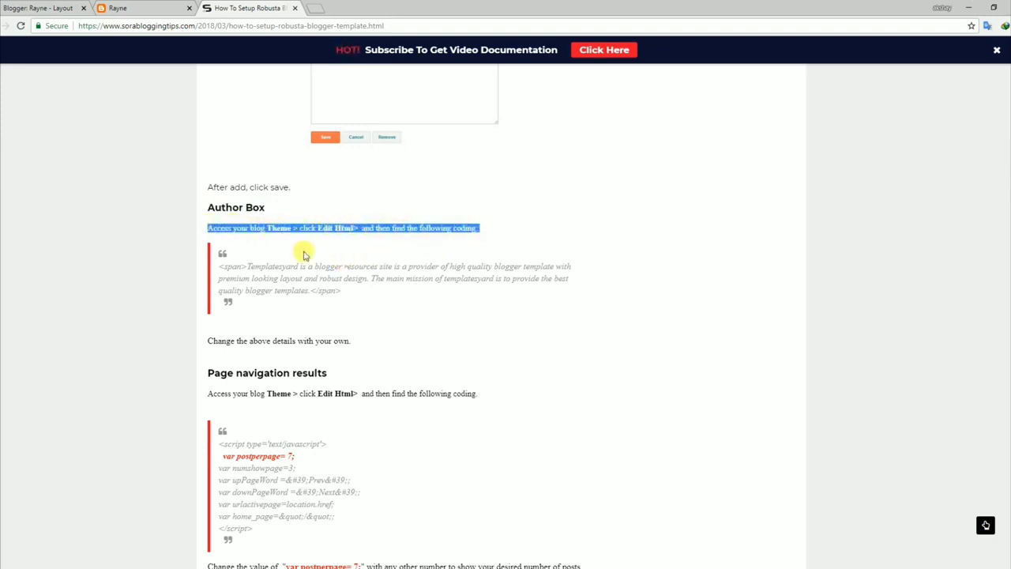
pyautogui.click(245, 261)
pyautogui.moveTo(222, 266); pyautogui.dragTo(349, 300)
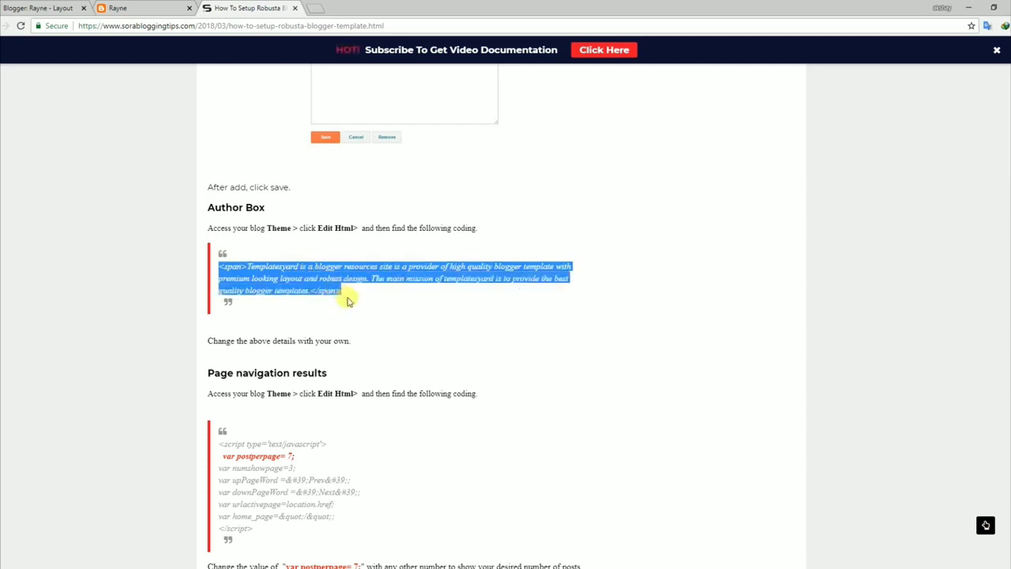
pyautogui.click(222, 267)
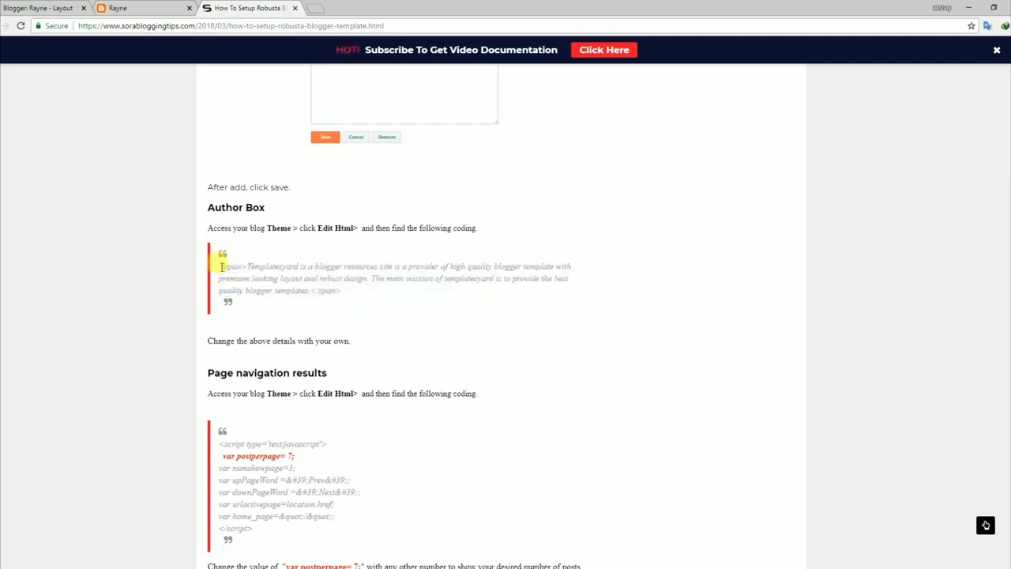
pyautogui.moveTo(228, 267); pyautogui.dragTo(295, 267)
pyautogui.rightClick(293, 267)
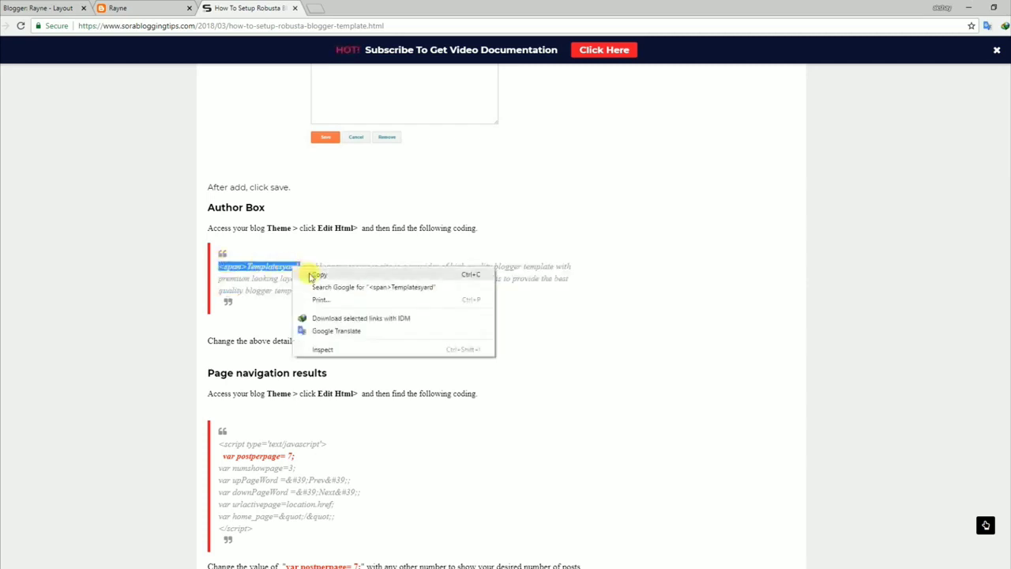
pyautogui.click(324, 273)
# - Open the Beautiful vintage aircraft post on the blog and examine the author box below the article
pyautogui.click(147, 7)
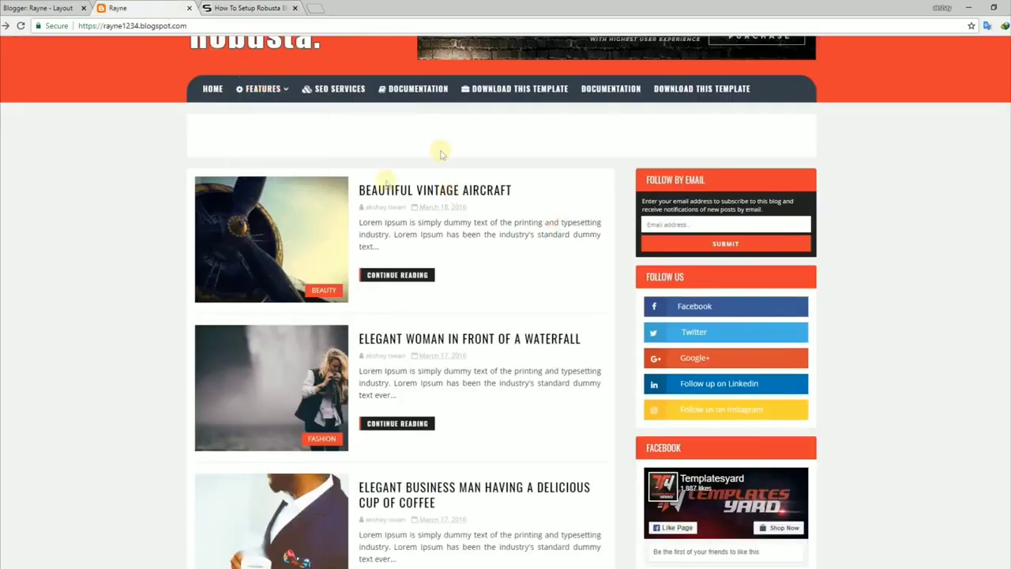
pyautogui.click(425, 285)
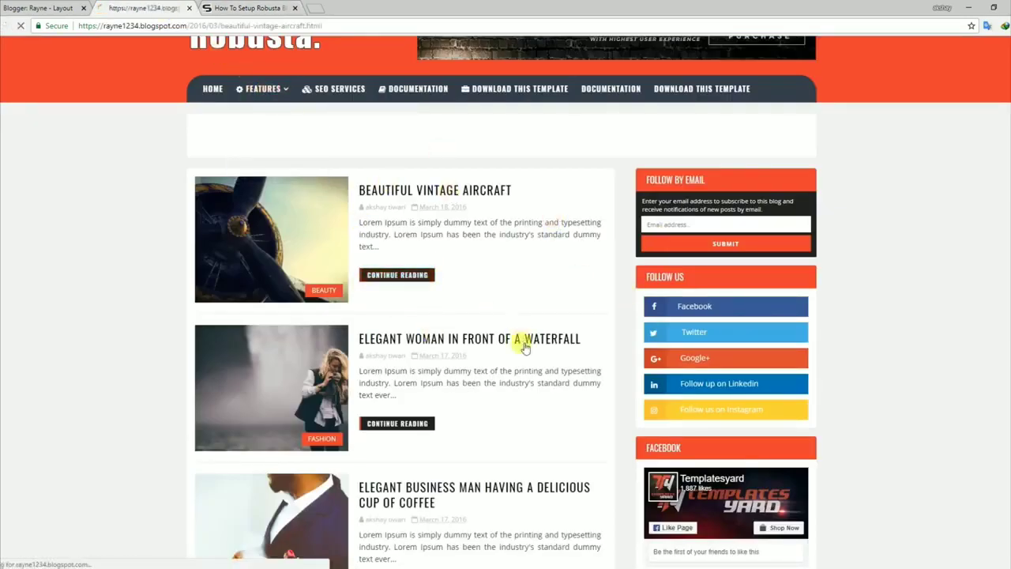
pyautogui.scroll(-15, 506, 301)
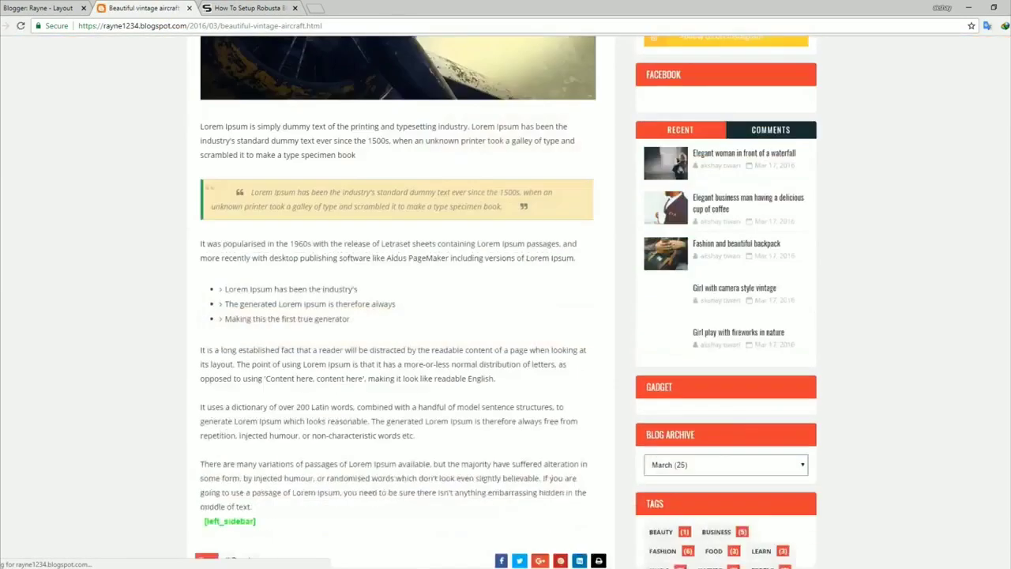
pyautogui.scroll(3, 506, 300)
pyautogui.scroll(1, 515, 259)
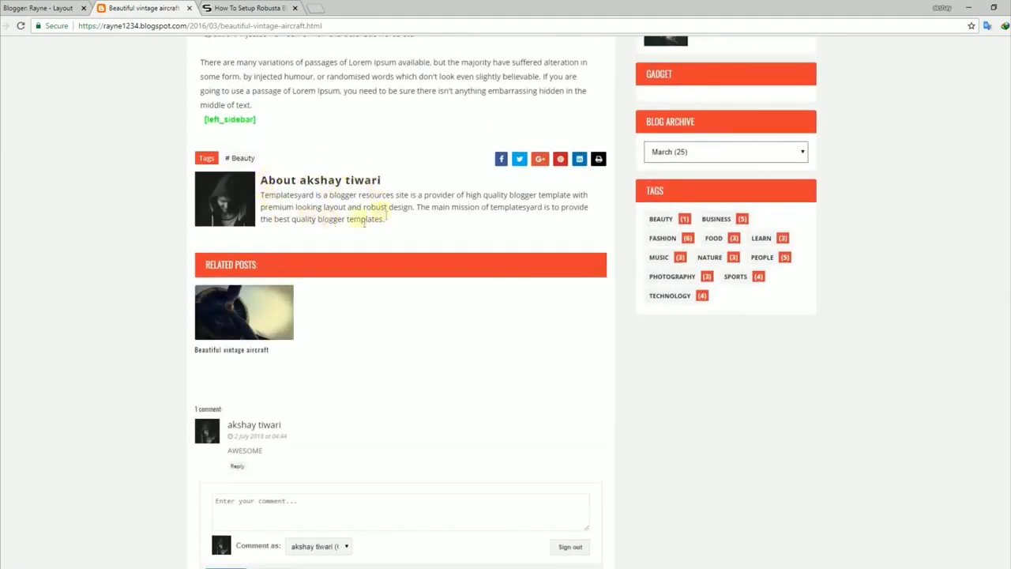
# - Open the blog theme's HTML, search for the copied <span>Templatesyard and select the full author description span
pyautogui.click(51, 9)
pyautogui.click(26, 254)
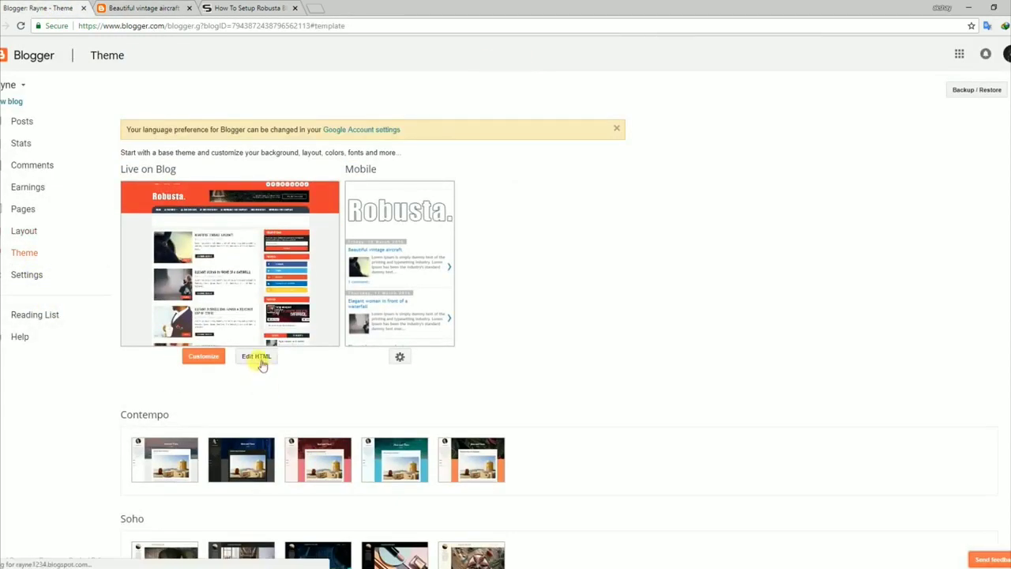
pyautogui.click(264, 362)
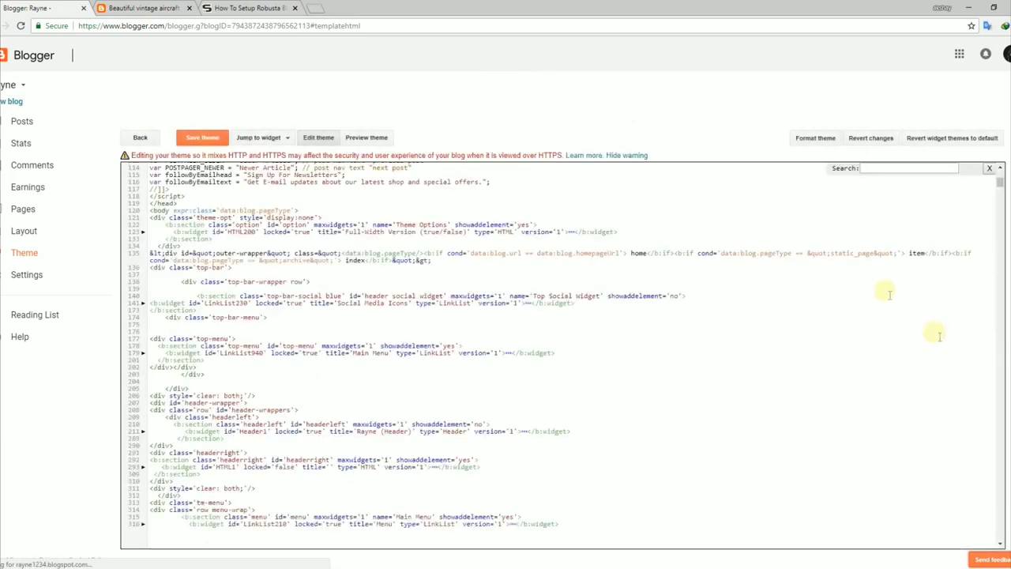
pyautogui.rightClick(875, 168)
pyautogui.click(896, 233)
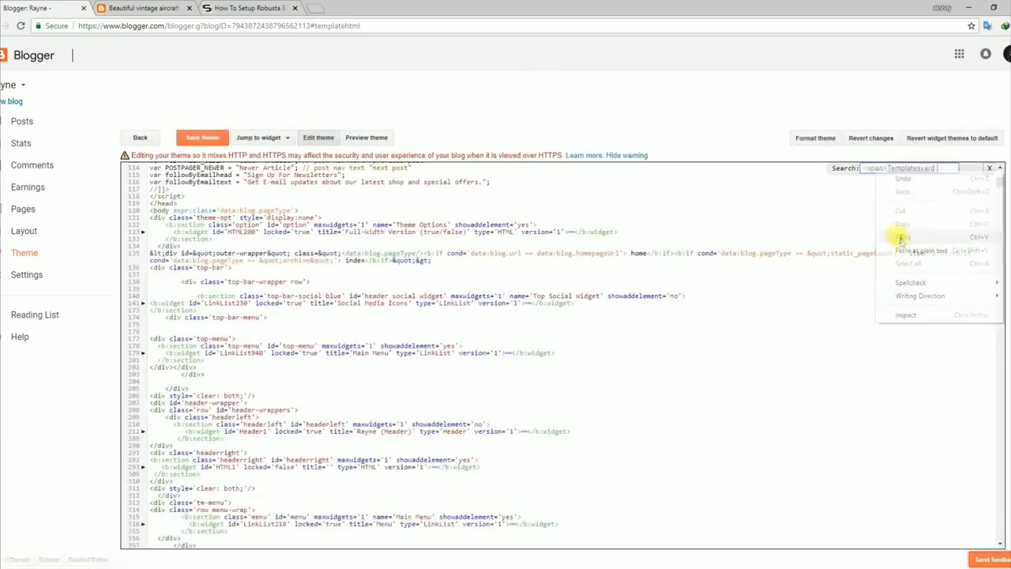
pyautogui.press('Return')
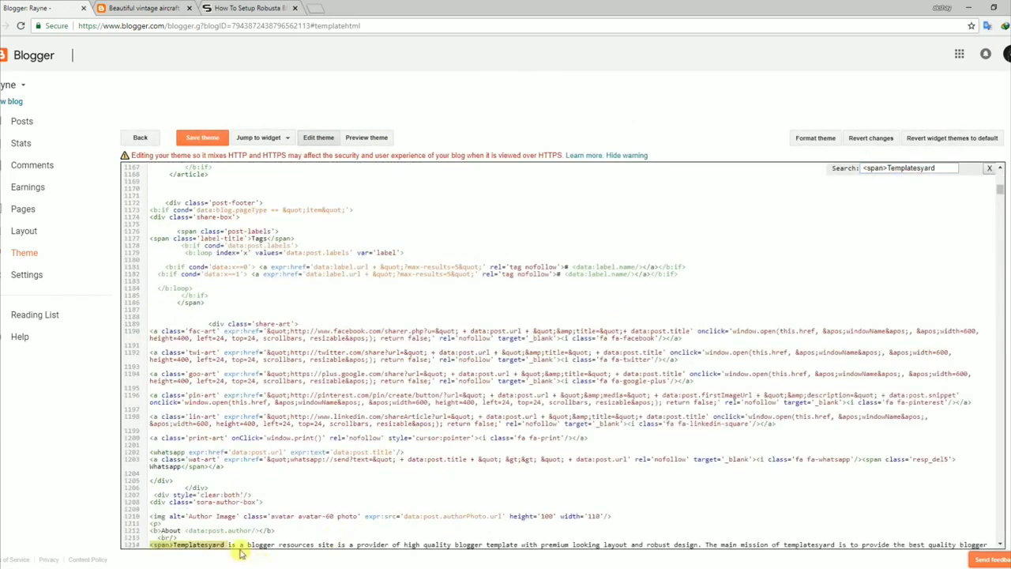
pyautogui.scroll(-1, 276, 553)
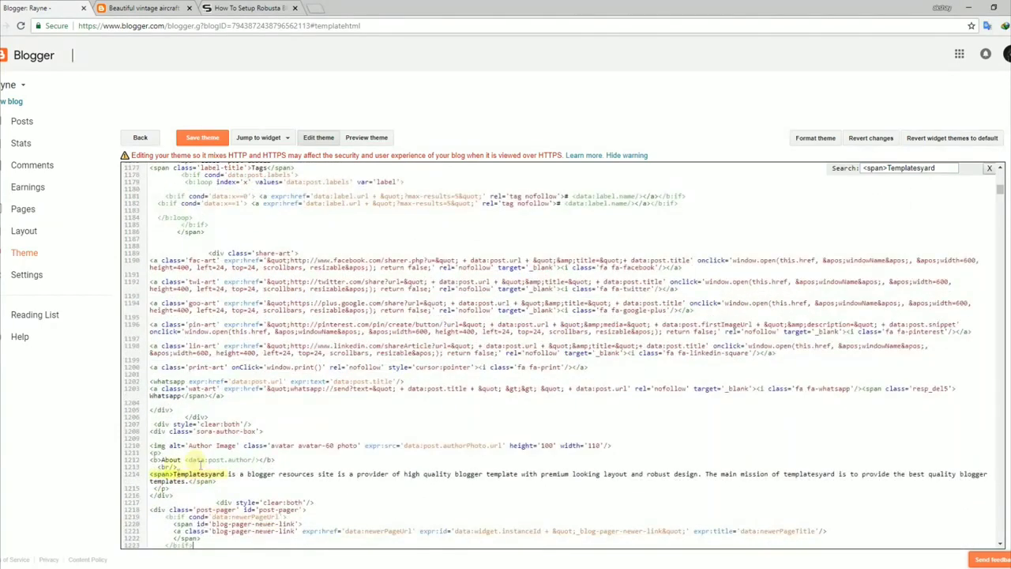
pyautogui.keyDown('shift'); pyautogui.click(220, 481); pyautogui.keyUp('shift')
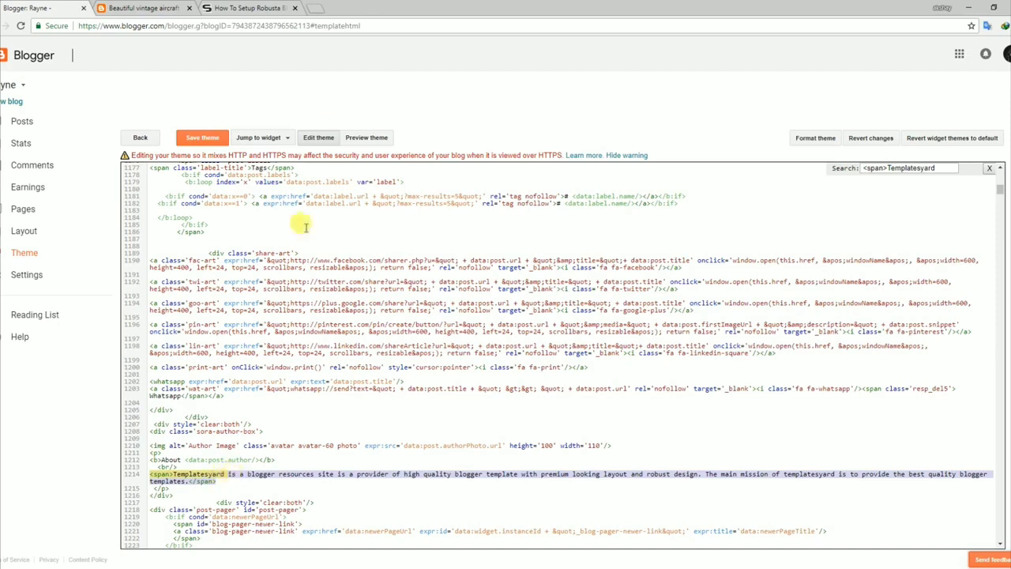
# - Review the guide's instruction on changing the author details and compare the post's author box with the theme code
pyautogui.click(255, 11)
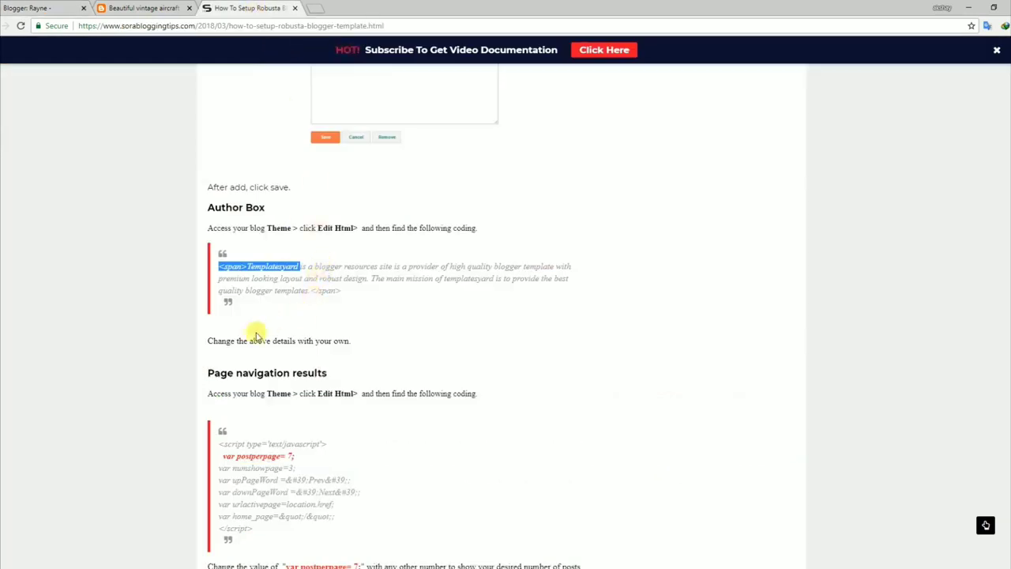
pyautogui.moveTo(208, 341); pyautogui.dragTo(352, 340)
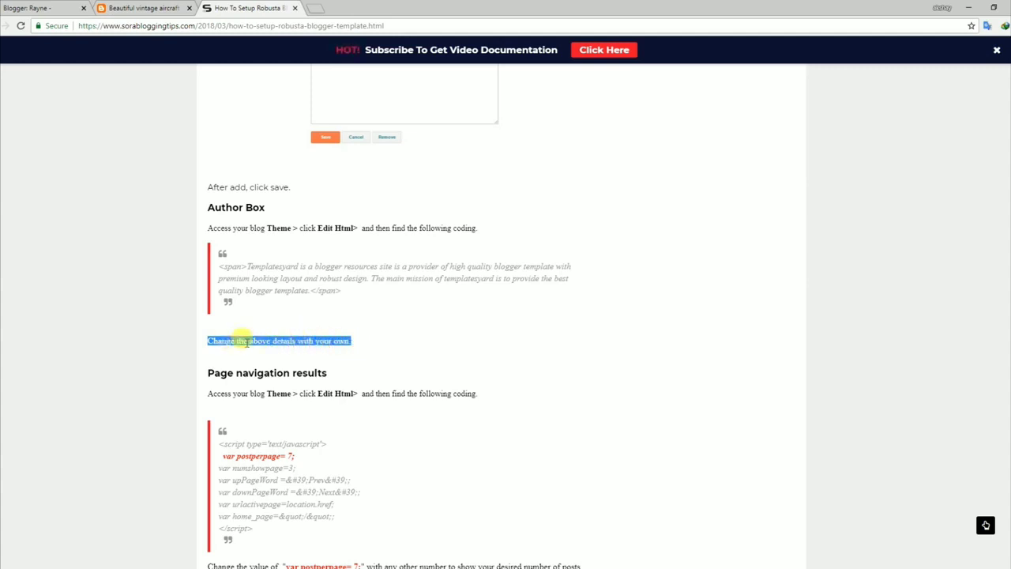
pyautogui.click(129, 8)
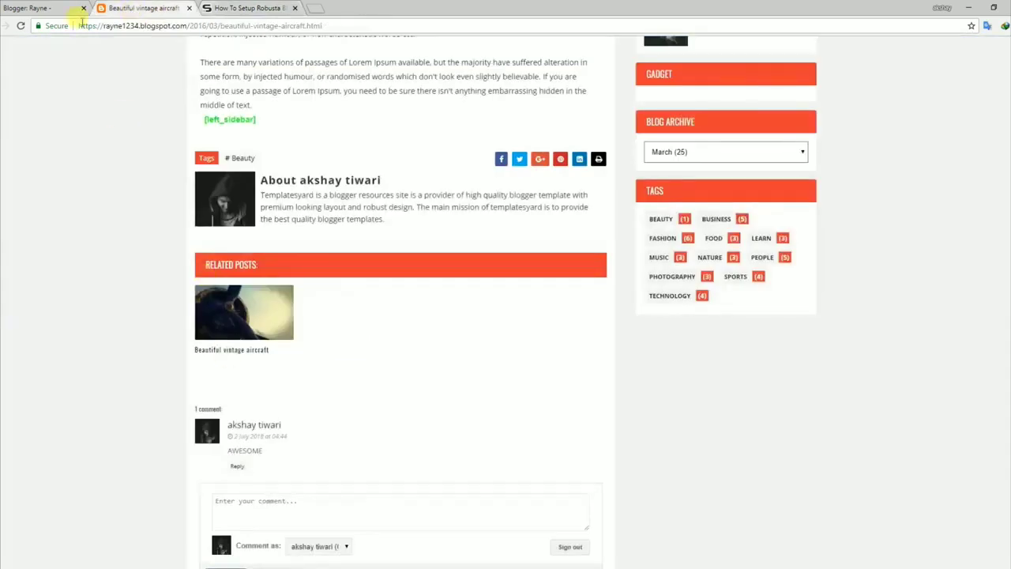
pyautogui.click(75, 9)
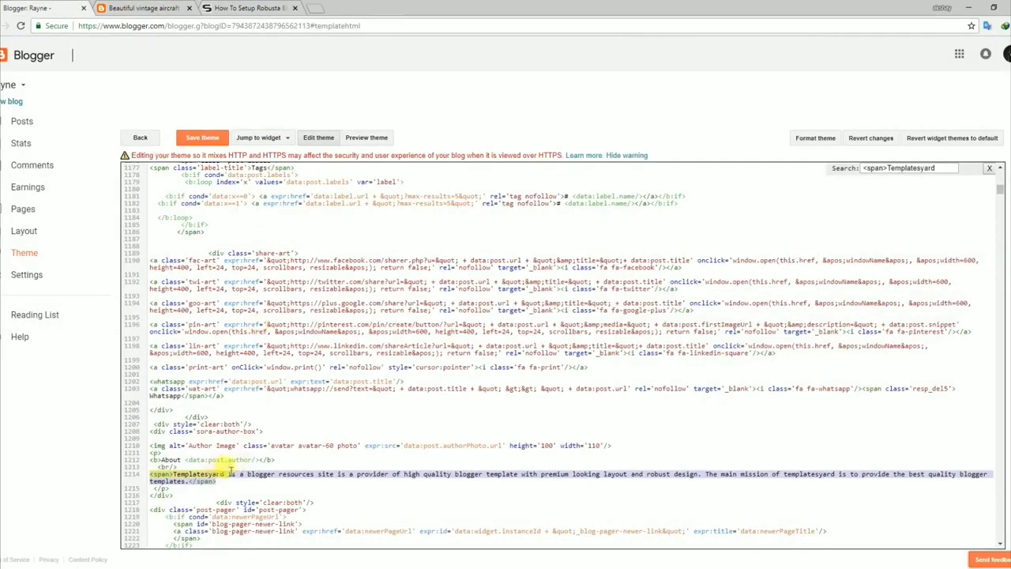
# - Reload the Beautiful vintage aircraft post and return to the blog's home page
pyautogui.click(154, 7)
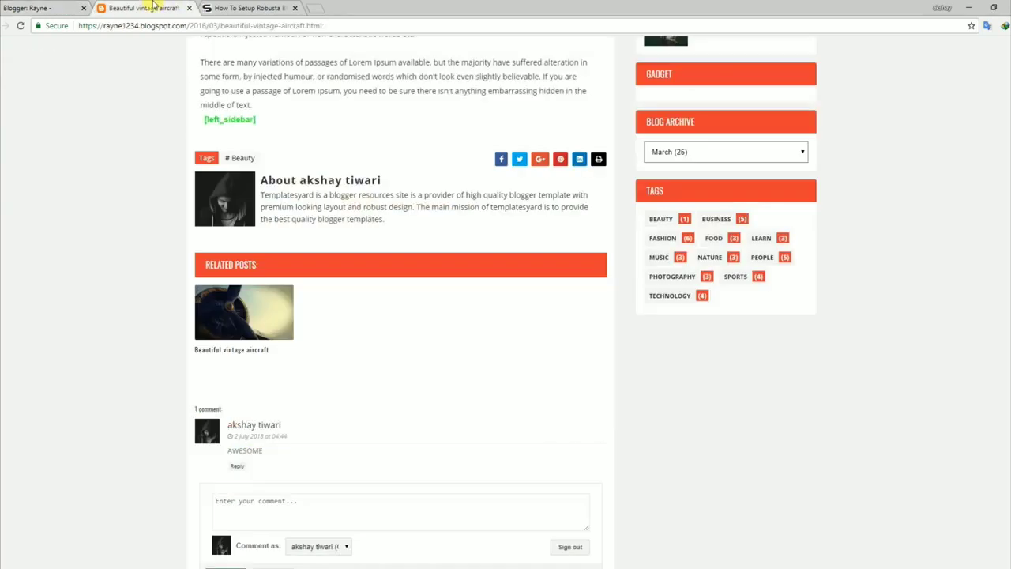
pyautogui.click(21, 26)
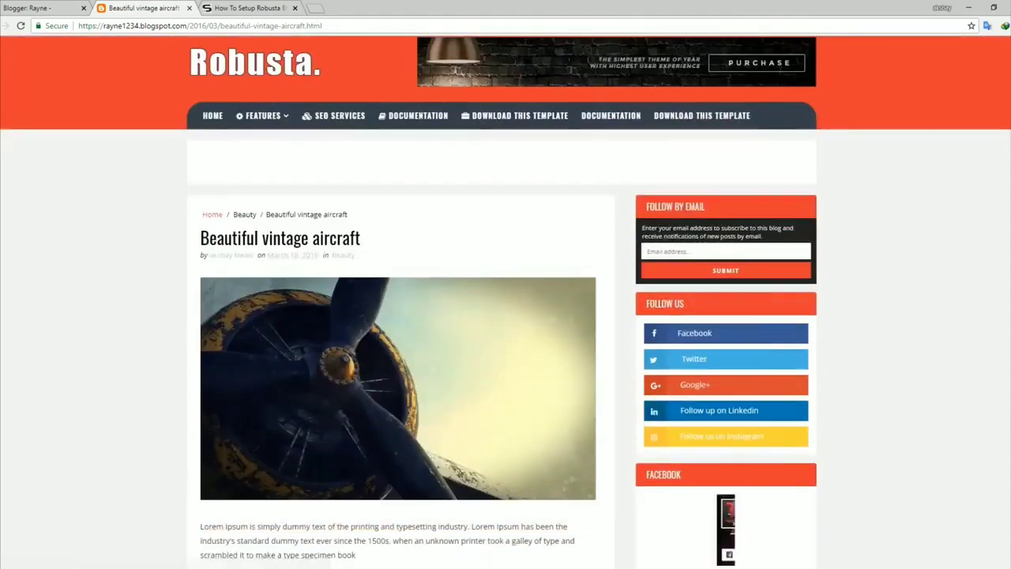
pyautogui.click(6, 25)
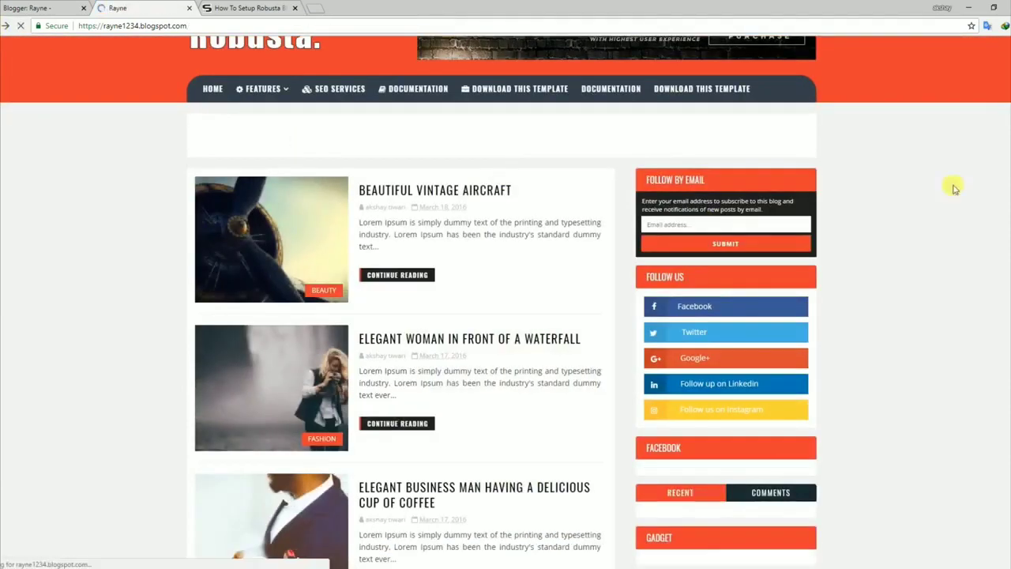